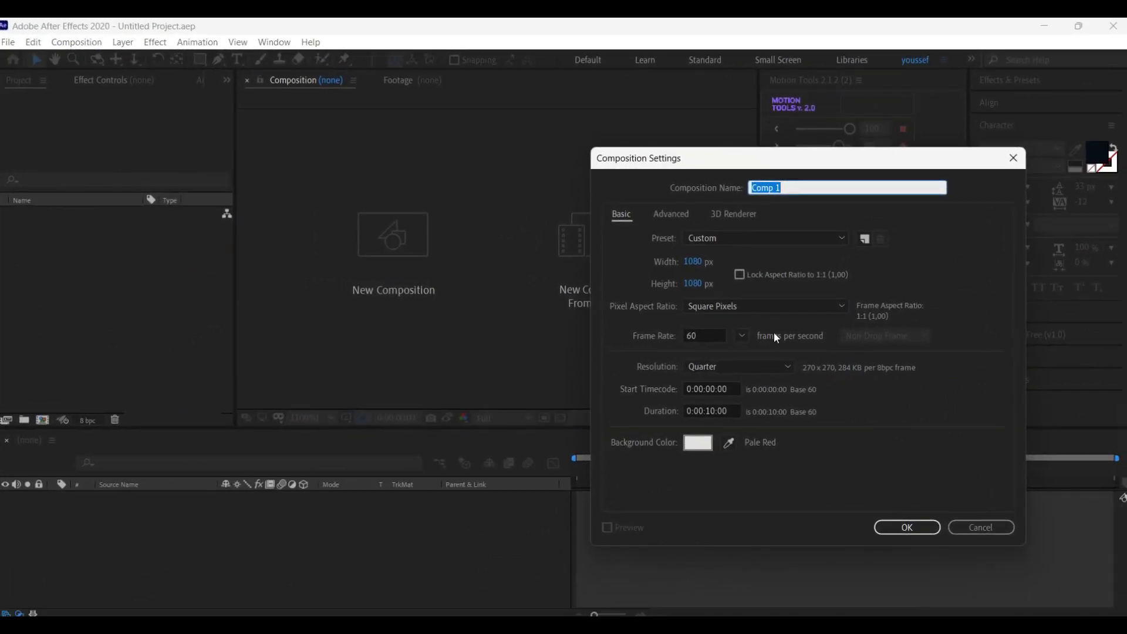
- Set the new composition's width to 1920 px, name it youber and create it
click(682, 272)
double_click(694, 269)
text(1920)
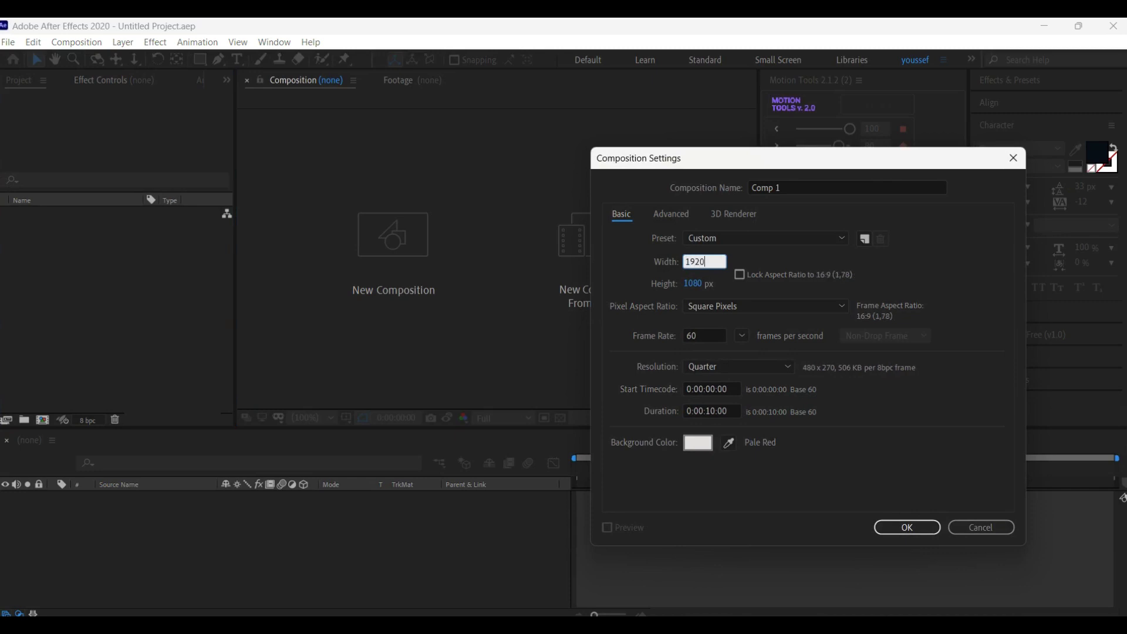
click(772, 189)
double_click(772, 188)
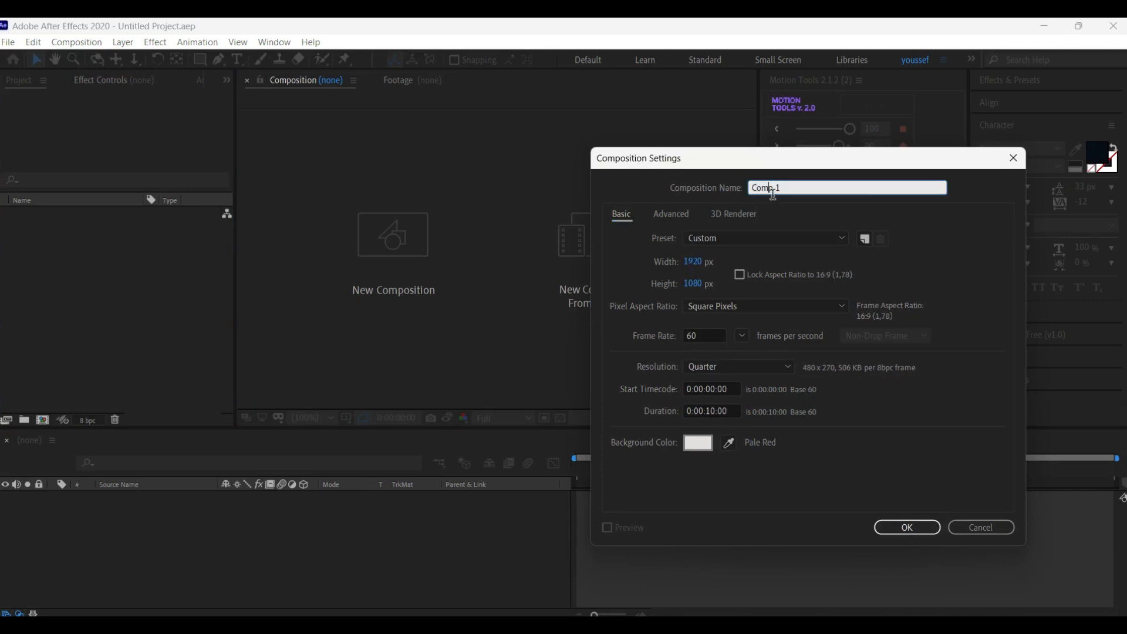
drag(794, 199, 739, 201)
text(youber)
click(900, 530)
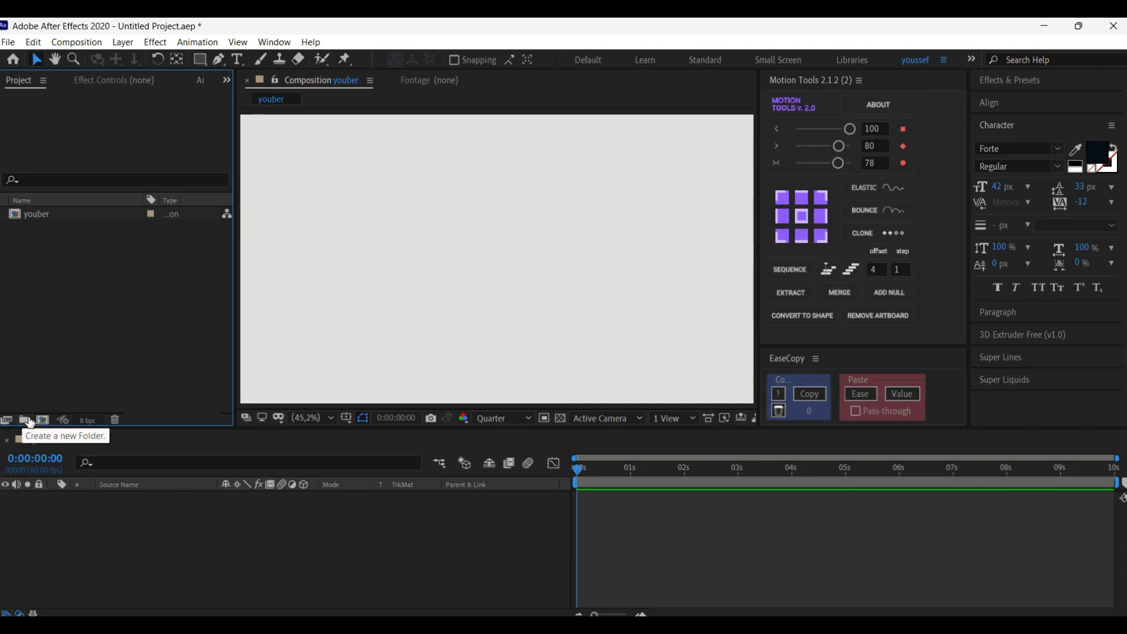
- Show the Title/Action Safe overlay in the composition view
click(350, 421)
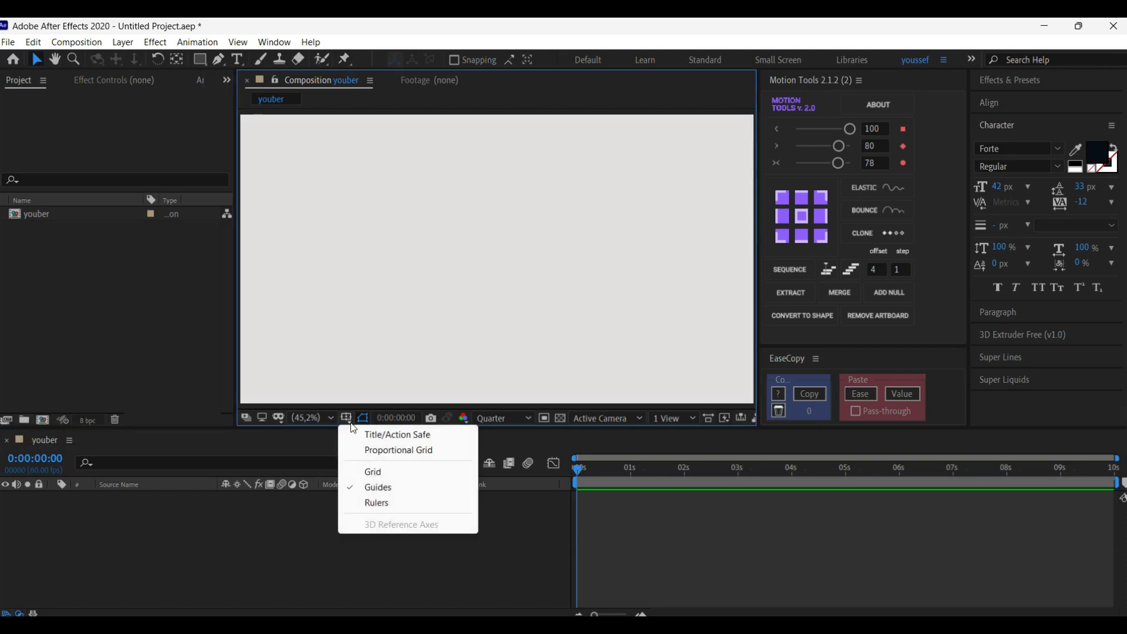
click(367, 433)
- Create two project folders named "1 ai" and "2 com"
click(24, 419)
text(1 ai)
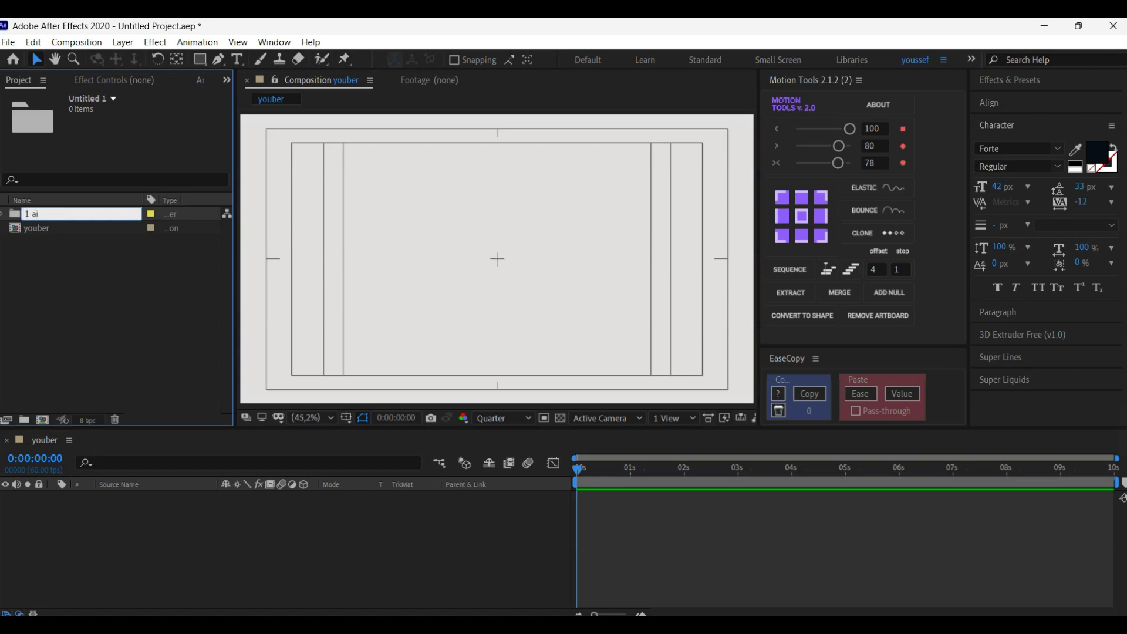
click(24, 419)
text(2 com)
click(86, 356)
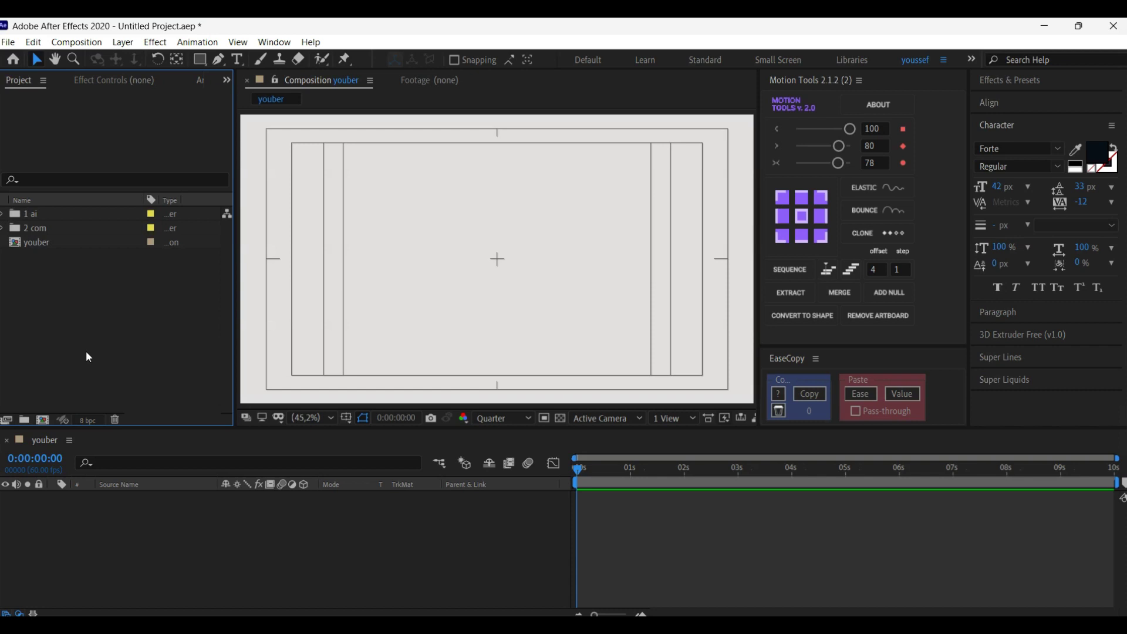
- Import the Illustrator file القدس from the Bureau folder as a layered composition
double_click(114, 325)
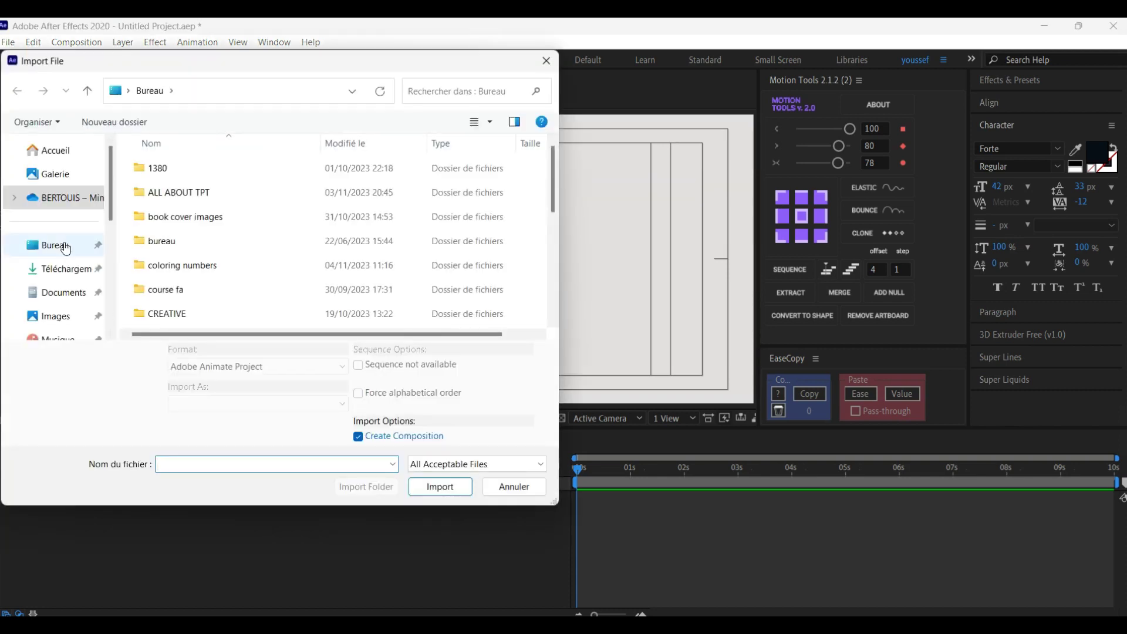
click(65, 247)
scroll(229, 247, down, 5)
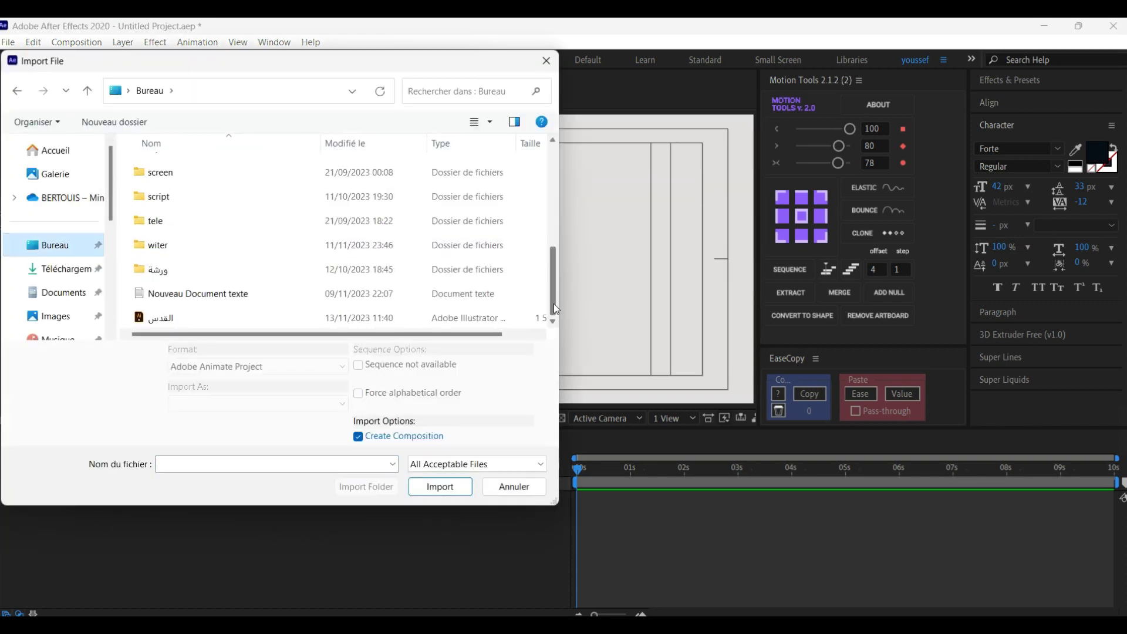
click(229, 316)
scroll(326, 403, down, 2)
click(440, 486)
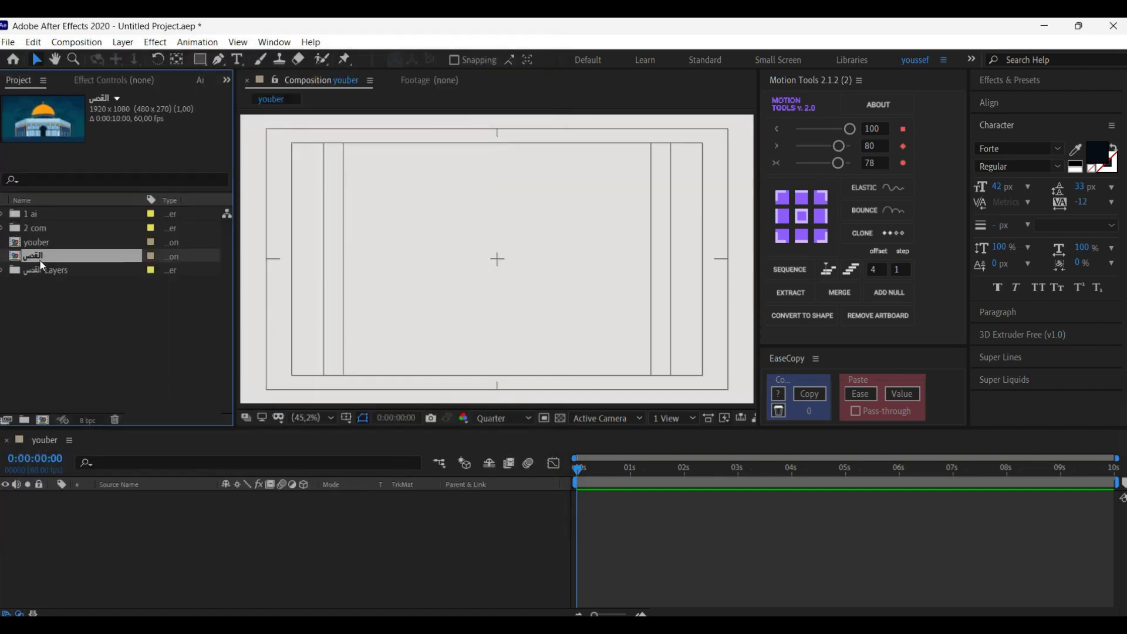
- Move the imported القدس layers folder into "1 ai" and the القدس composition into "2 com"
click(10, 269)
click(6, 272)
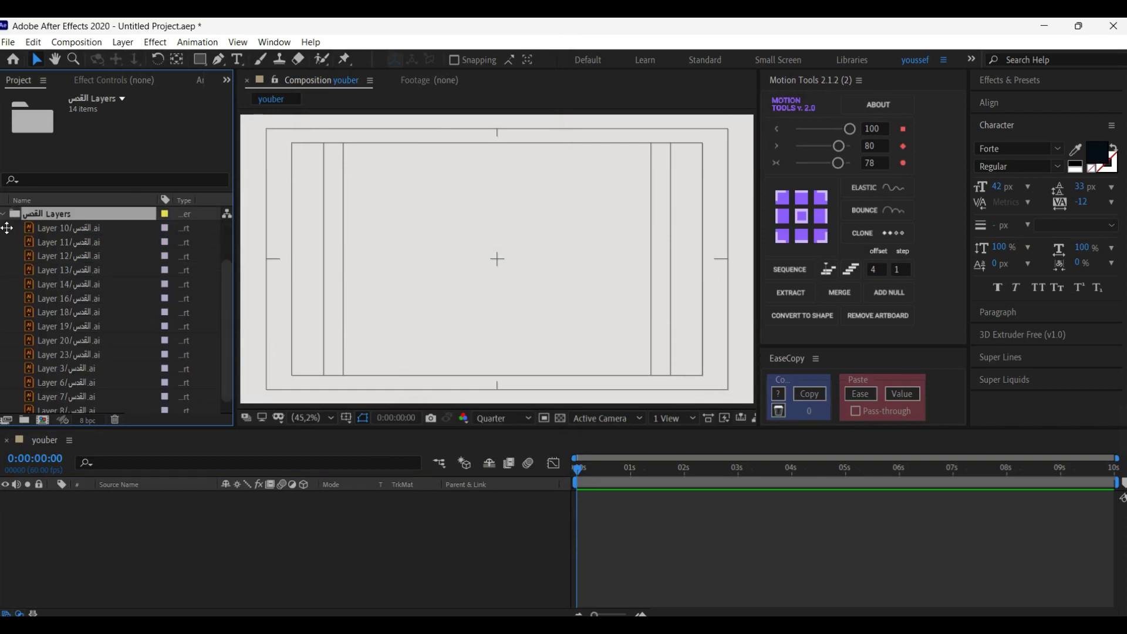
click(5, 215)
drag(36, 270, 40, 216)
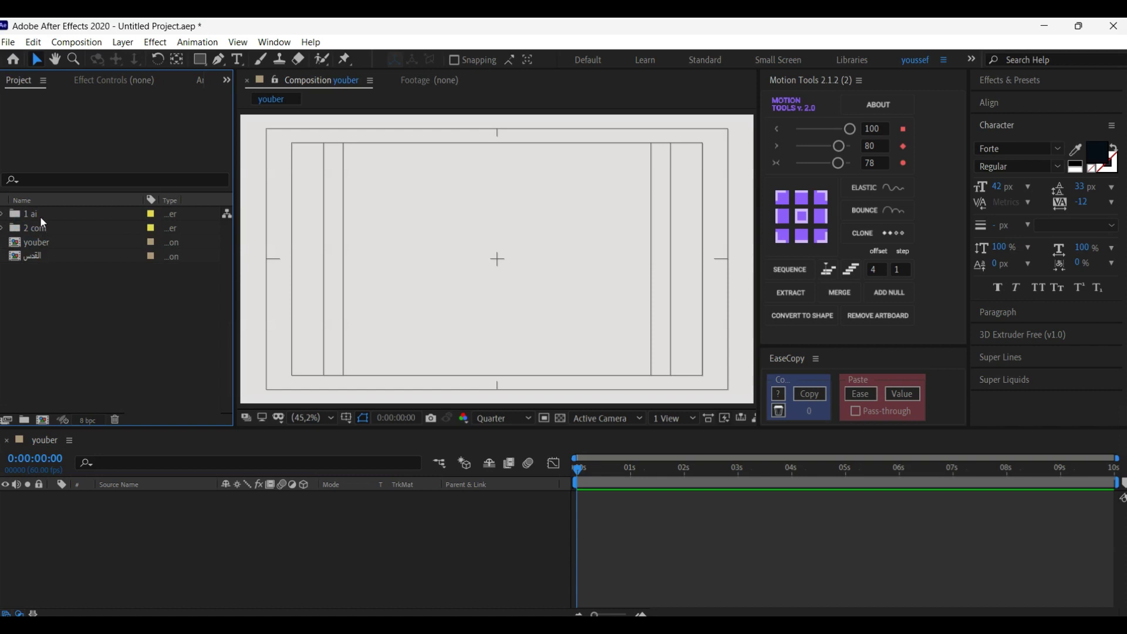
drag(48, 252, 43, 228)
- Place the القدس composition in the youber timeline and open it for editing
click(119, 503)
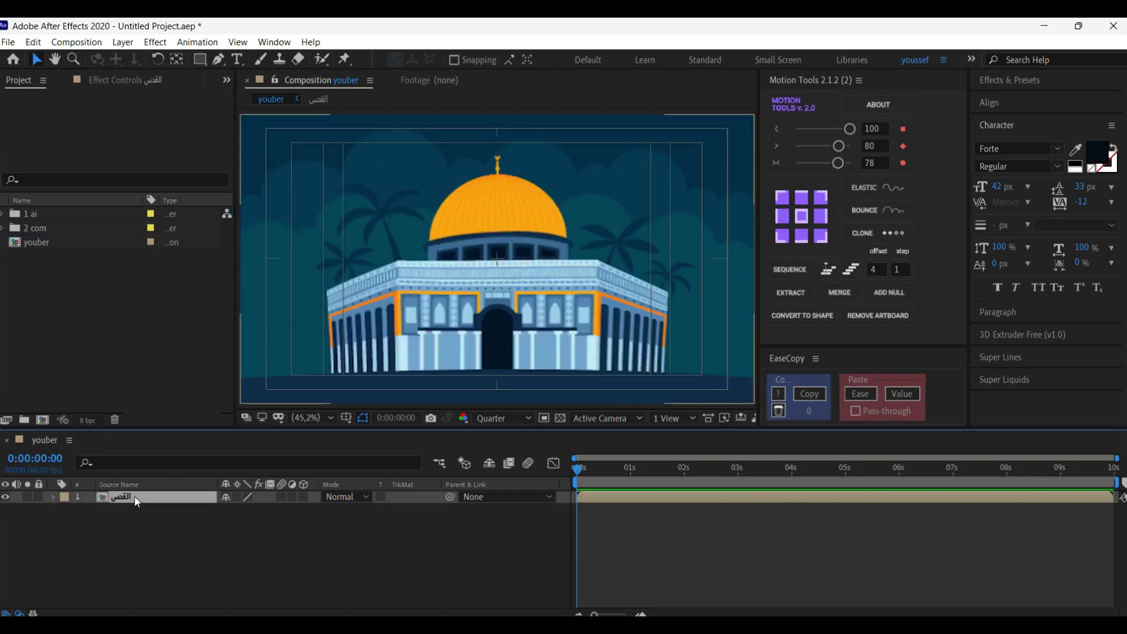
double_click(134, 496)
- Lock the background layer, Layer 10, in the القدس composition
scroll(384, 593, down, 1)
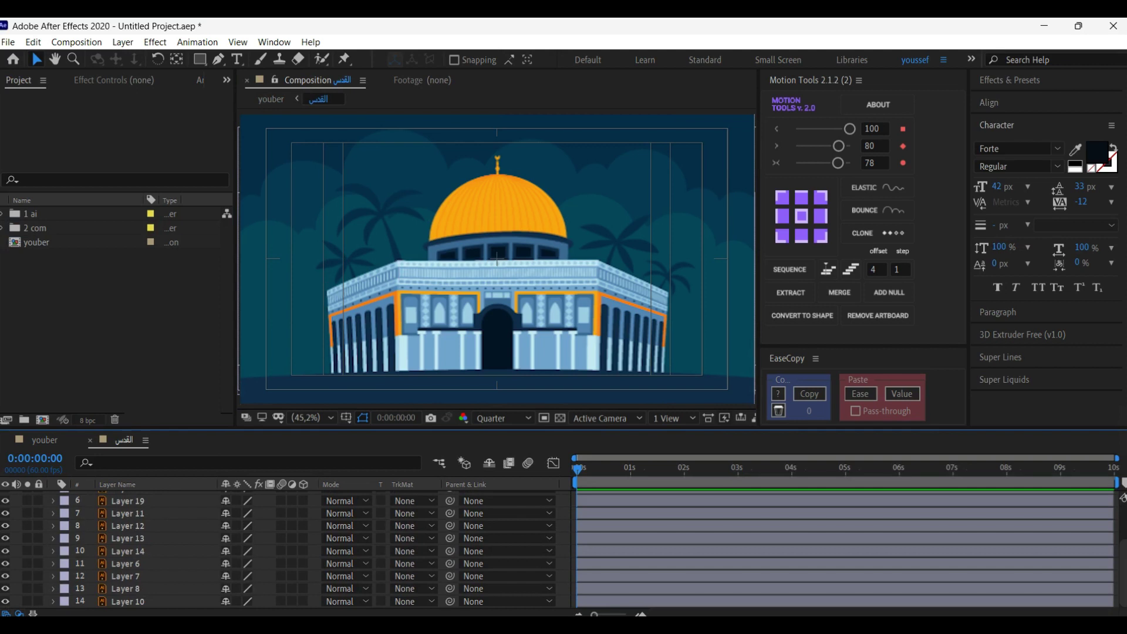
click(136, 603)
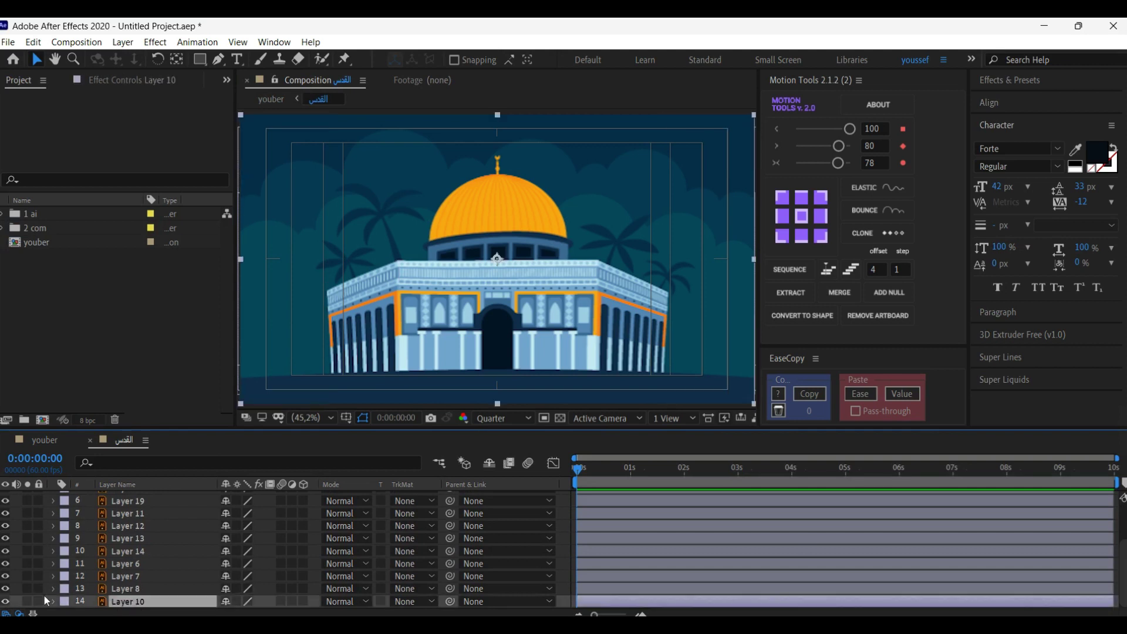
click(38, 601)
- Label the four palm tree layers (Layers 11 to 14) Green and shift them to start at about 2.3 seconds
click(330, 263)
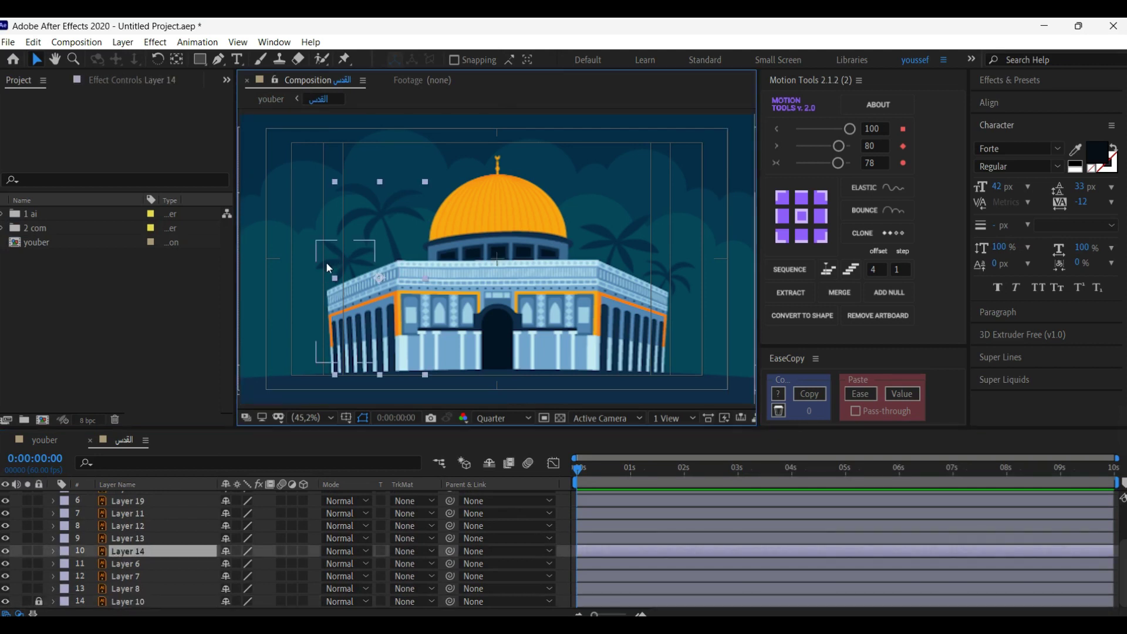
shift+click(124, 537)
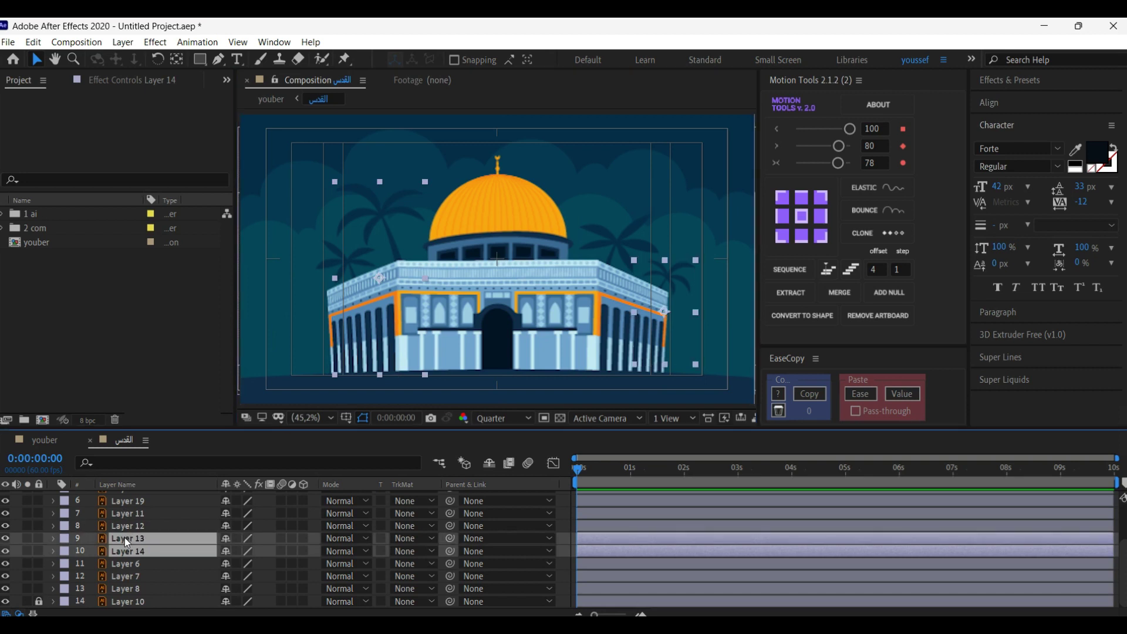
shift+click(73, 517)
click(66, 518)
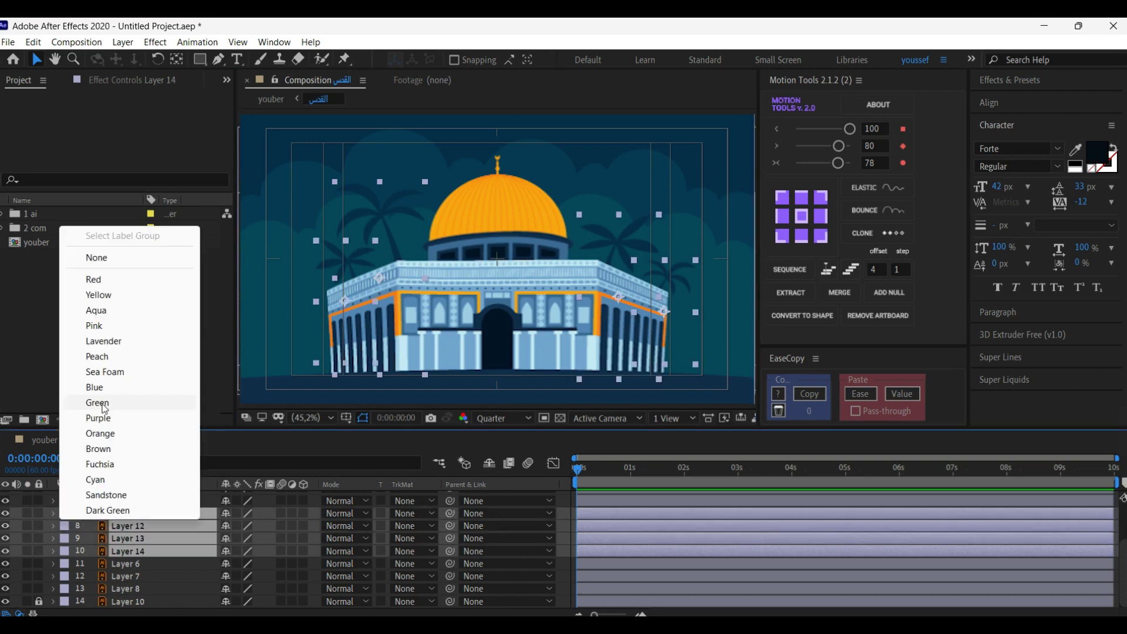
click(103, 402)
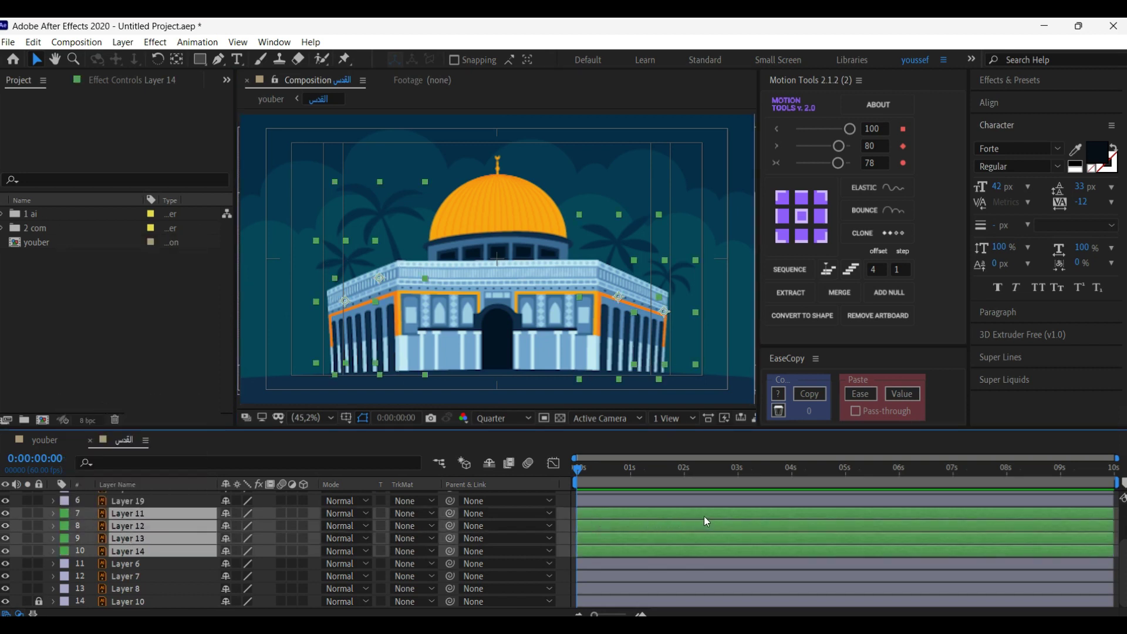
drag(593, 512, 716, 513)
- Label the building's front wall layer, Layer 16, Orange
click(451, 305)
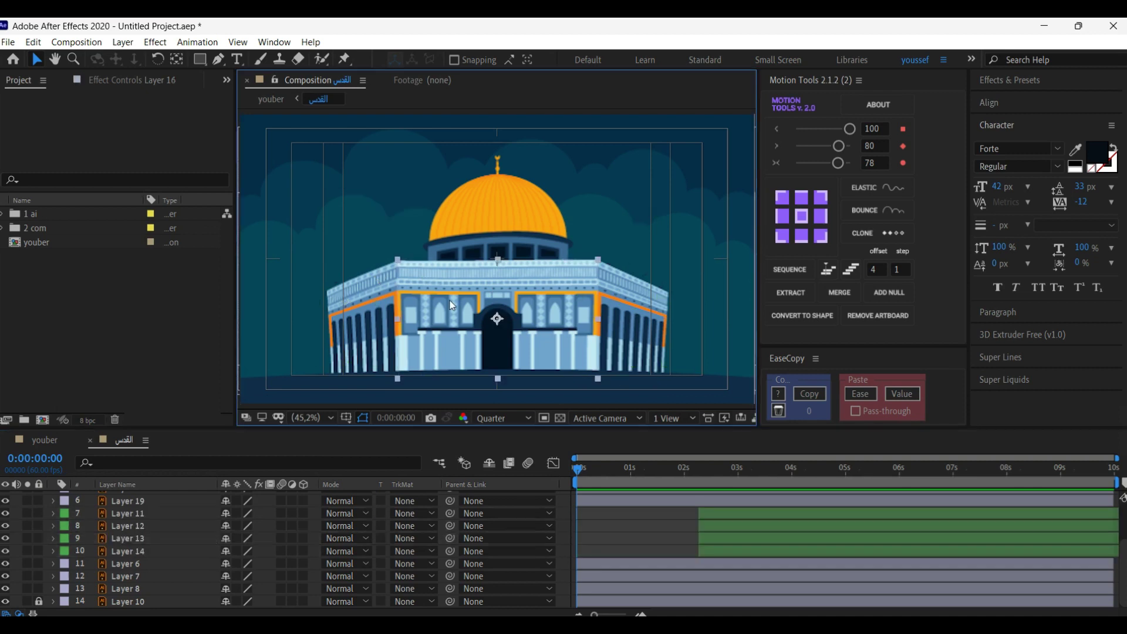
click(64, 497)
click(99, 417)
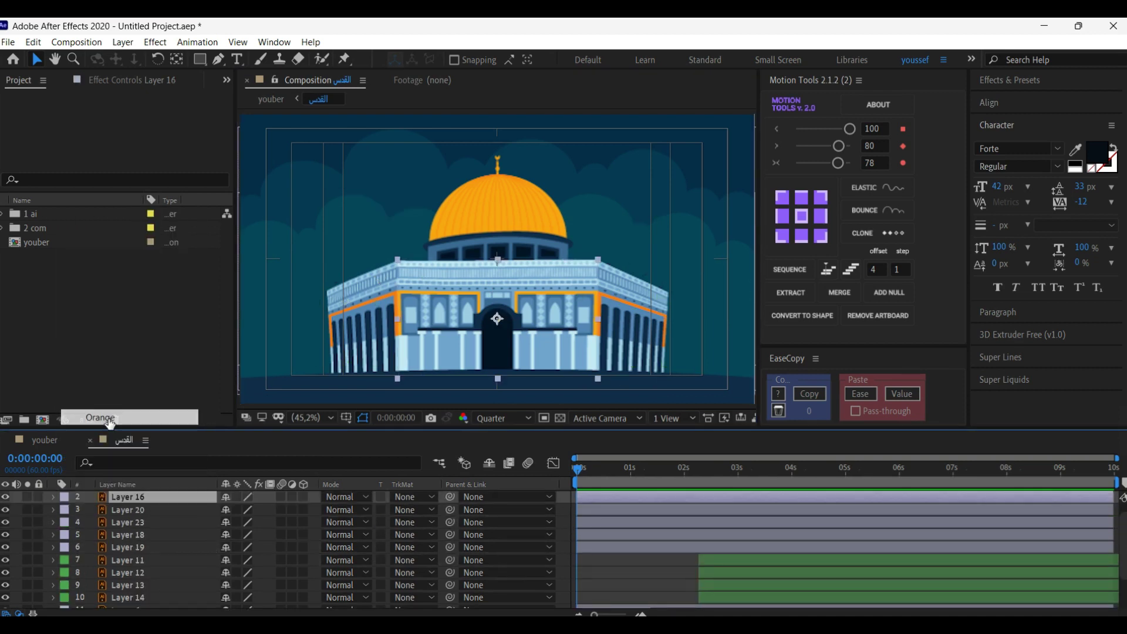
- Label the side wall layers, Layers 18 and 19, Sea Foam and shift the dome layers, Layers 20 and 23, to start at about 1.2 seconds
click(361, 314)
shift+click(636, 312)
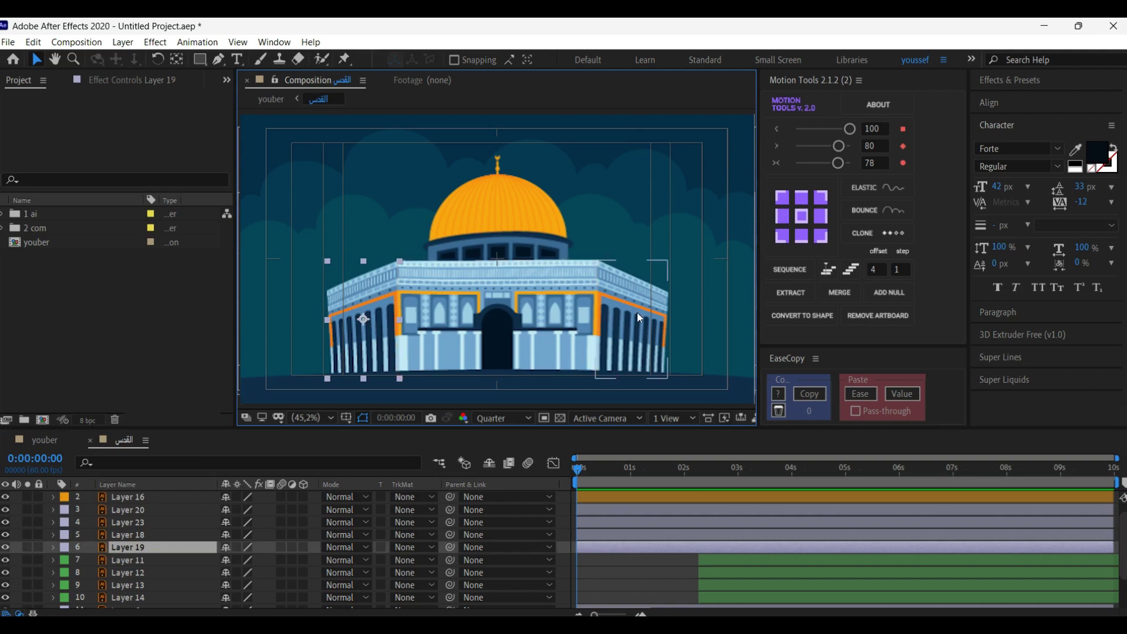
click(65, 534)
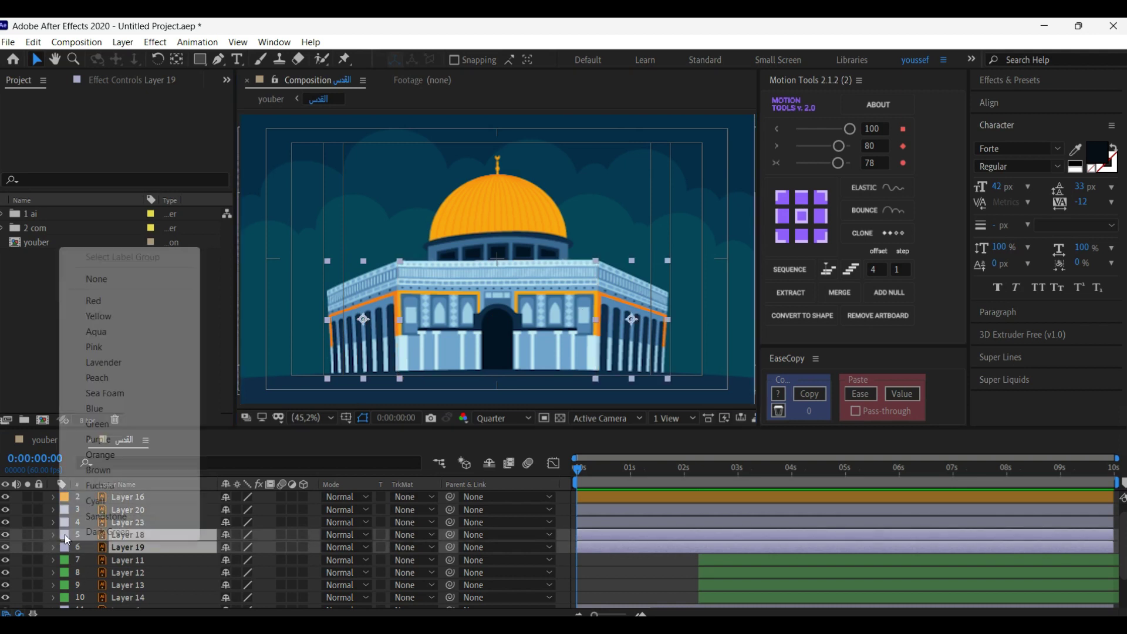
click(95, 396)
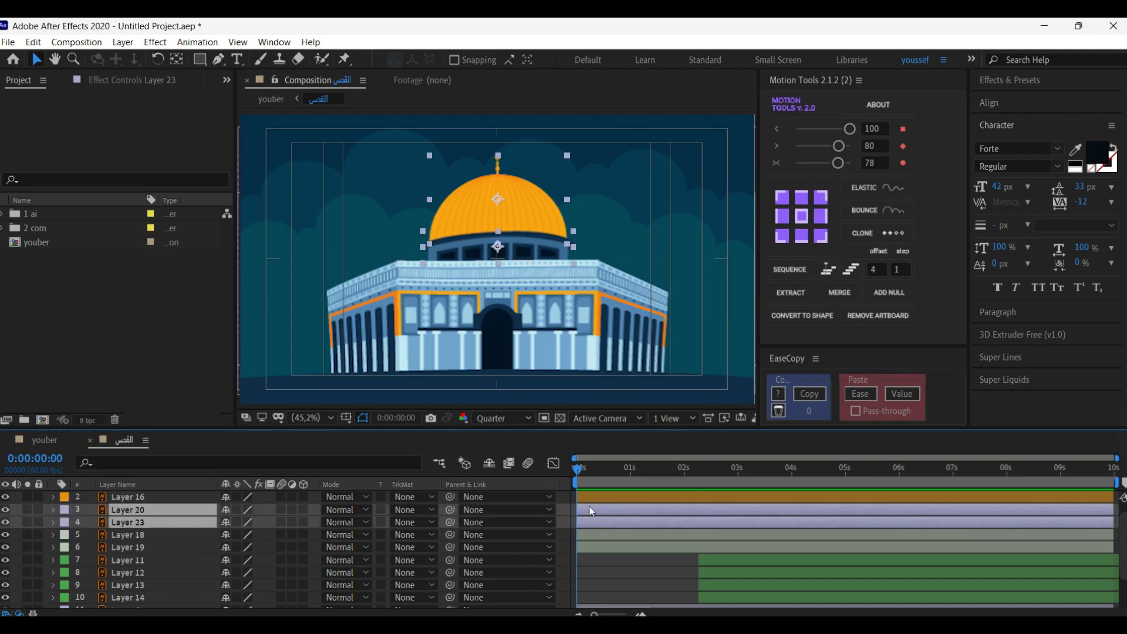
drag(604, 512, 638, 513)
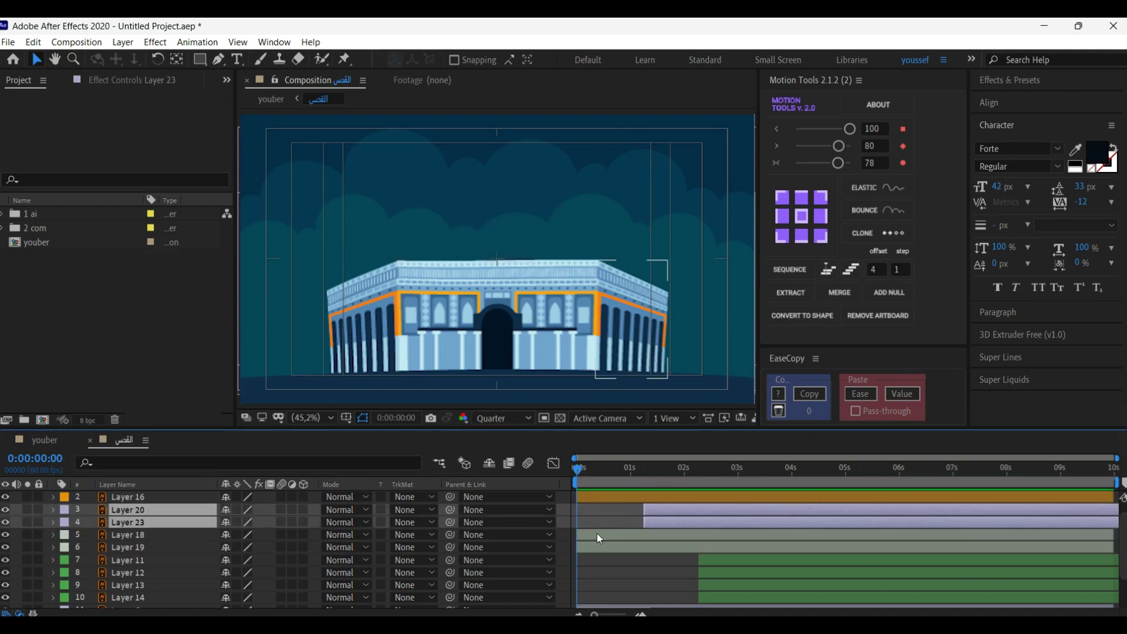
click(484, 393)
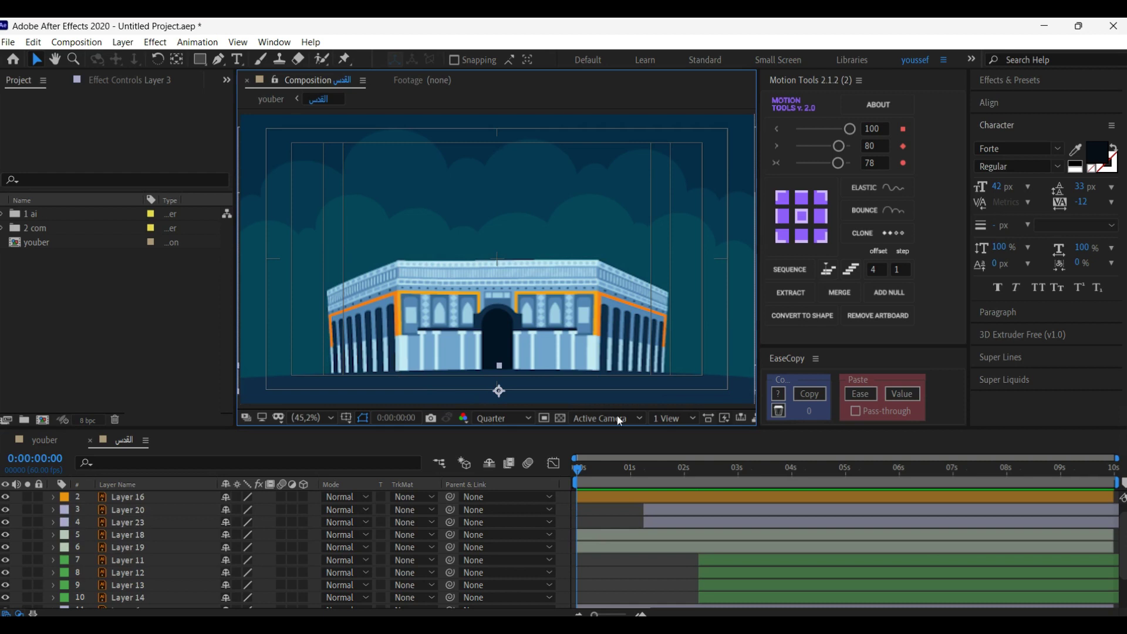
key(p)
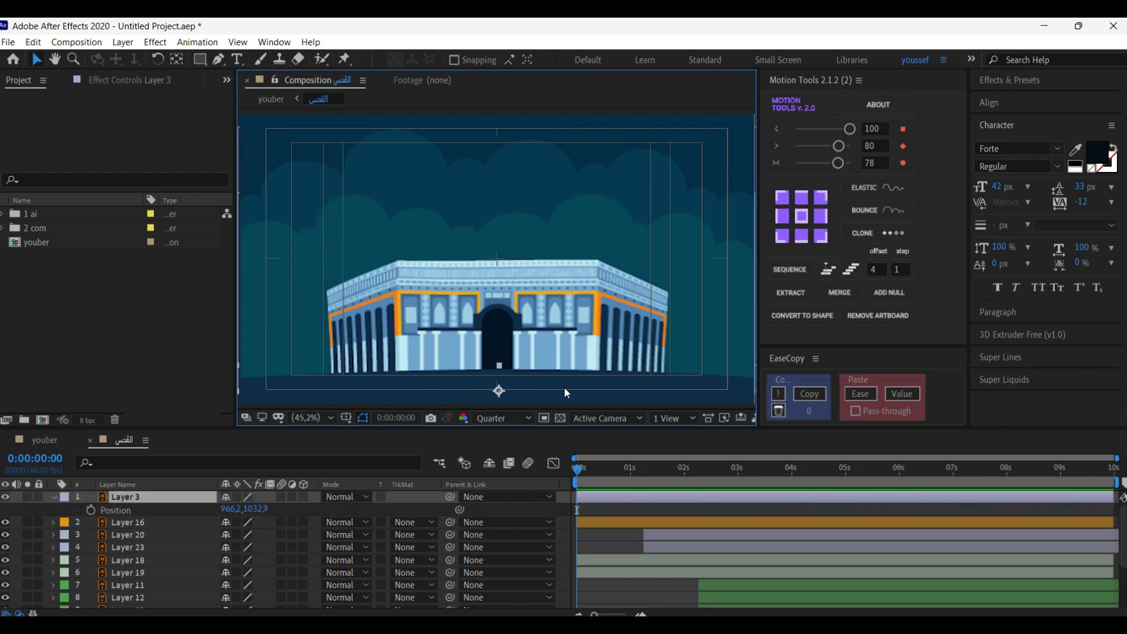
drag(486, 392, 488, 360)
key(ctrl+z)
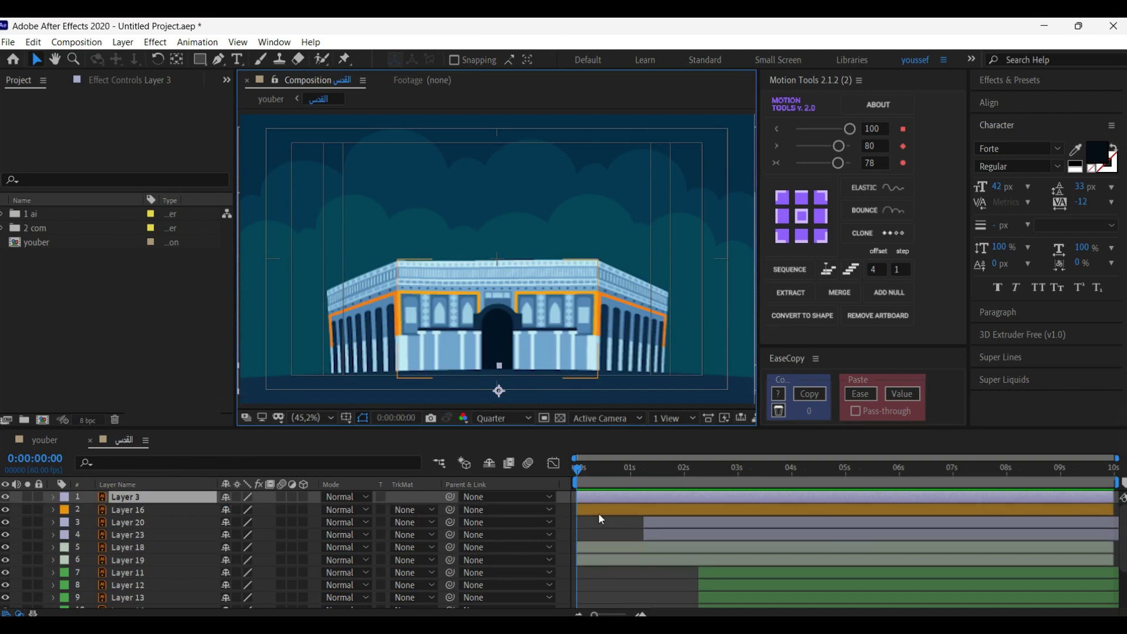
- Keyframe the ground layer's (Layer 3) current position at 0:00:00:48 and a lowered position of 966.2, 1234.2 at 0:00:00:00
drag(580, 471, 623, 473)
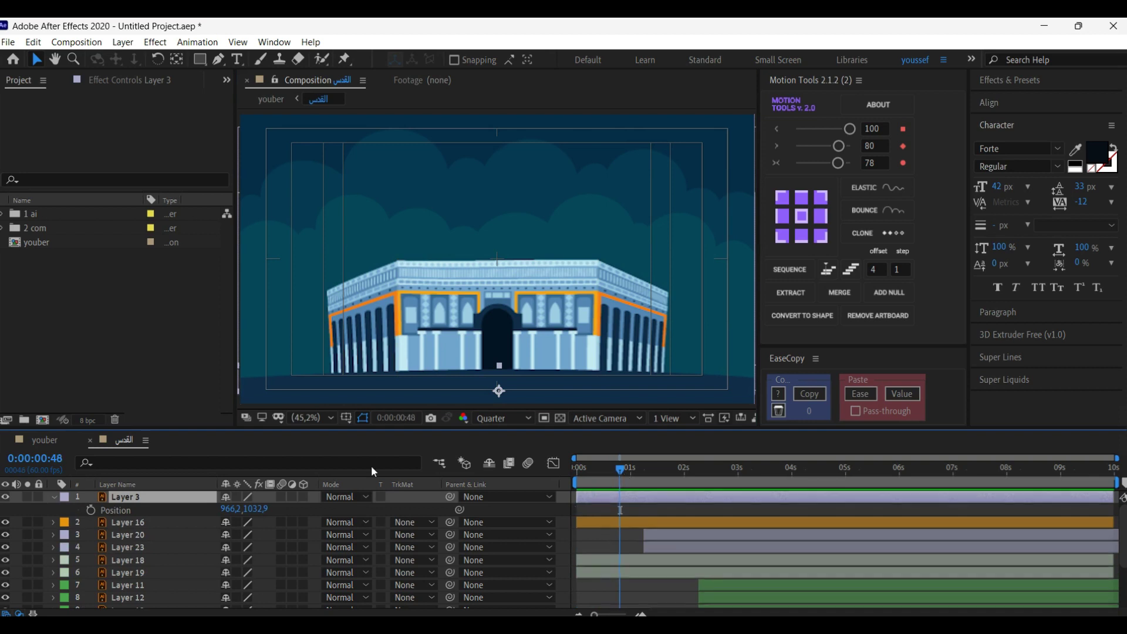
click(91, 509)
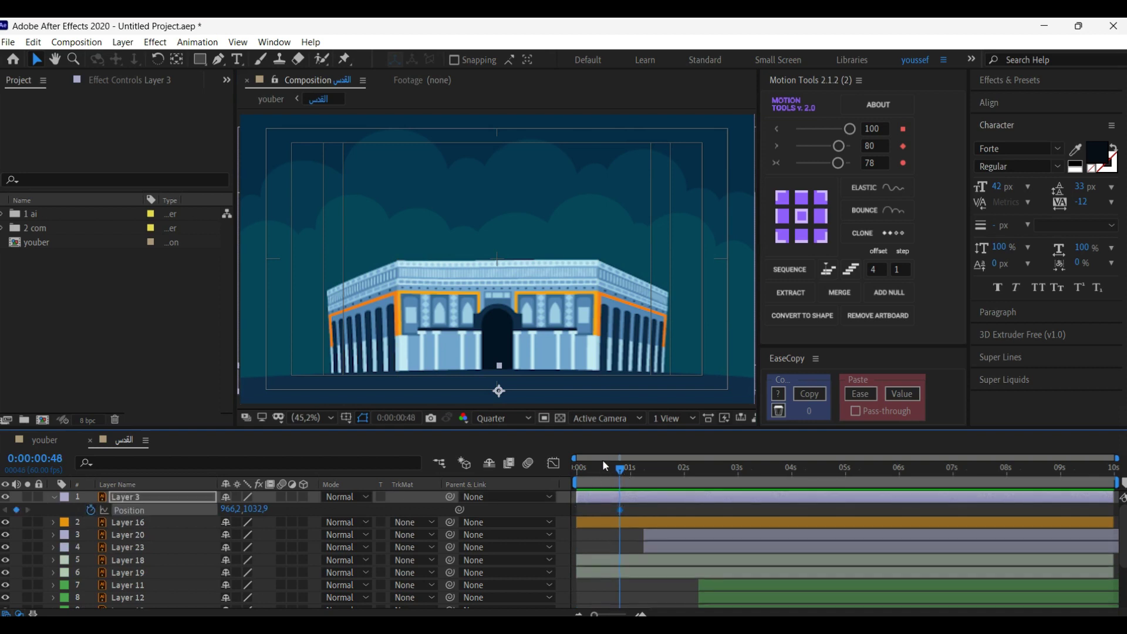
drag(603, 467, 563, 464)
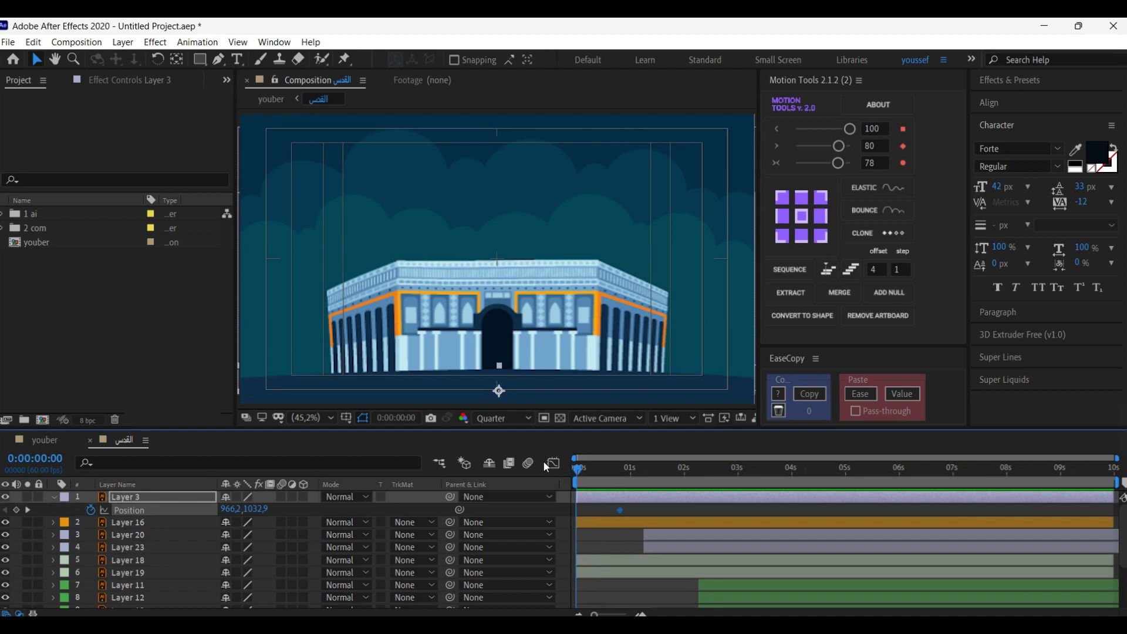
drag(499, 389, 499, 403)
- Preview the ground layer's rise and ease its two Position keyframes with Motion Tools
key(space)
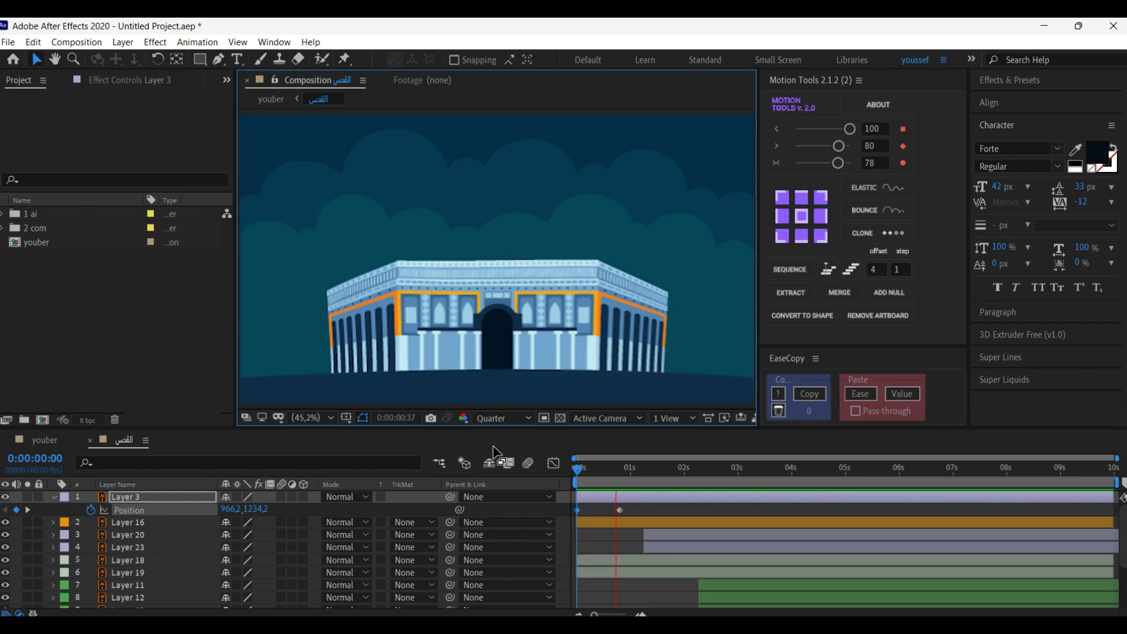
key(space)
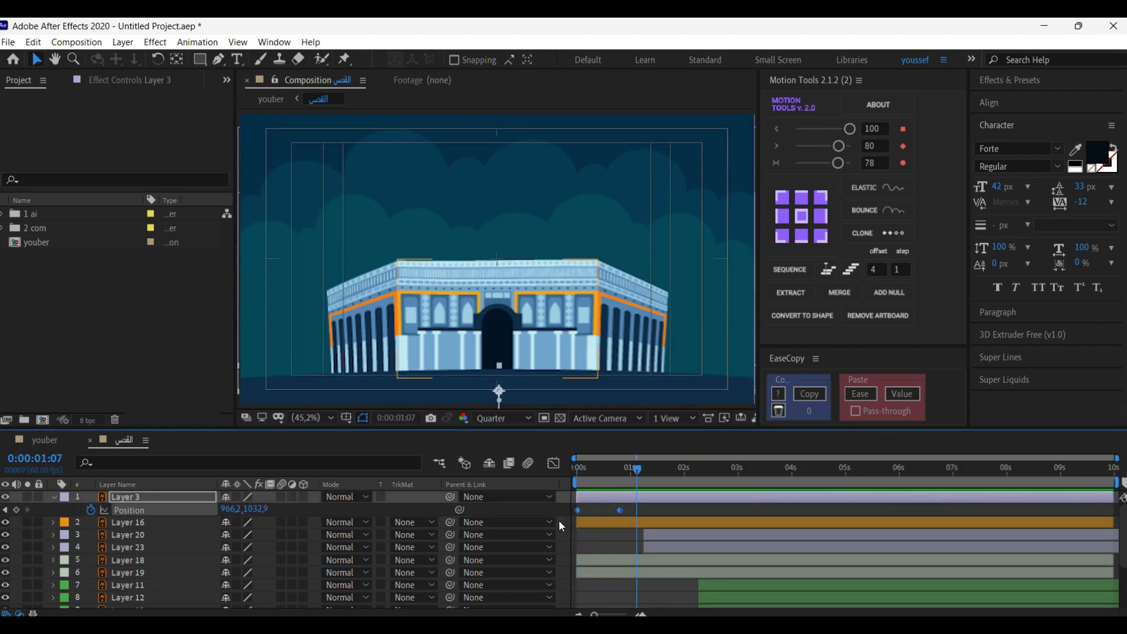
click(838, 145)
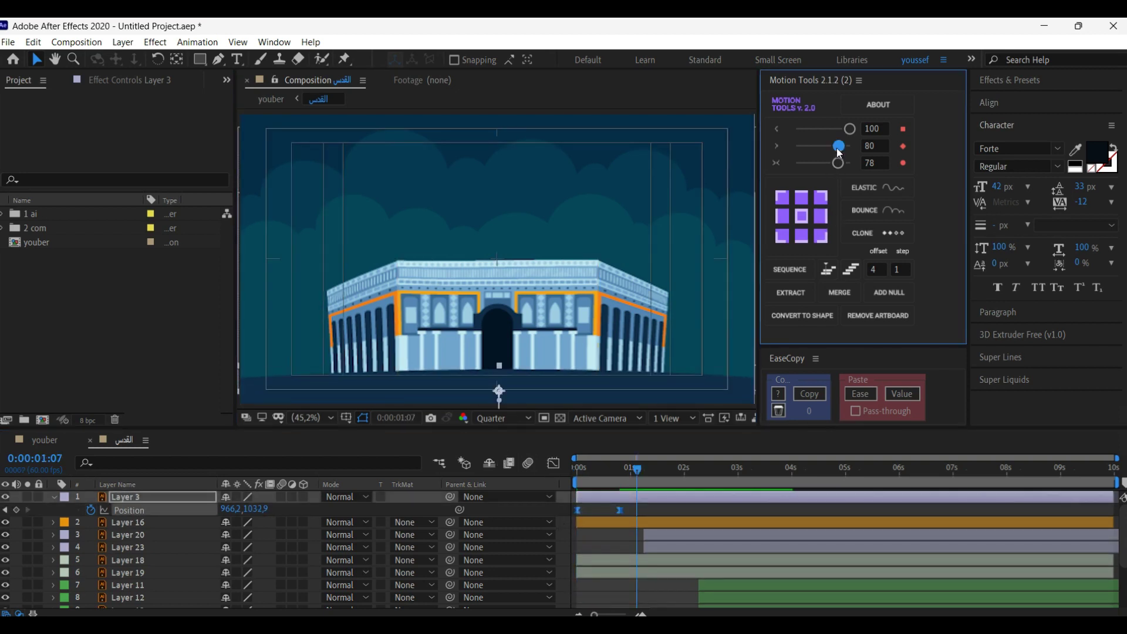
- Keyframe the current Position of the two cloud layers, Layers 6 and 7, at 0:00:00:51
click(270, 275)
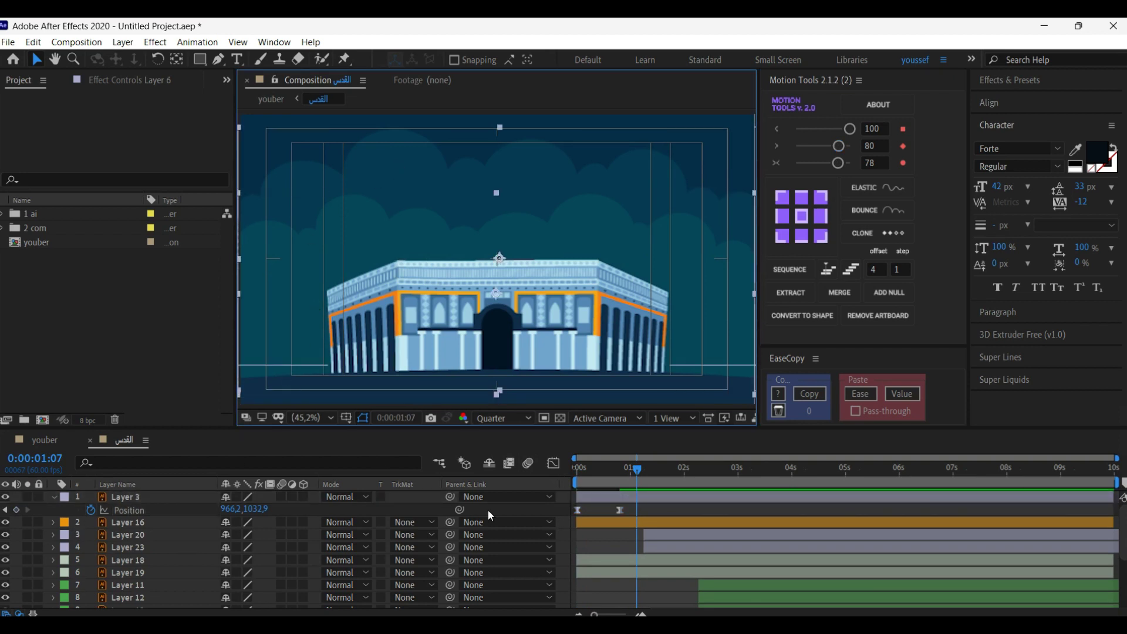
key(p)
key(ctrl+shift+Down)
key(p)
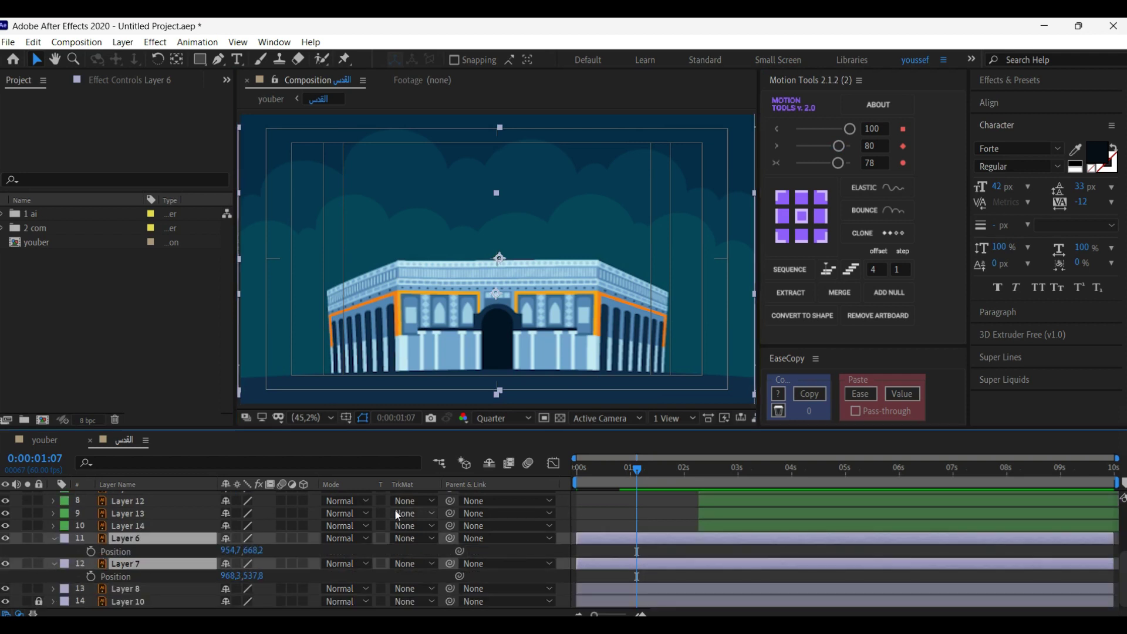
drag(637, 473, 623, 473)
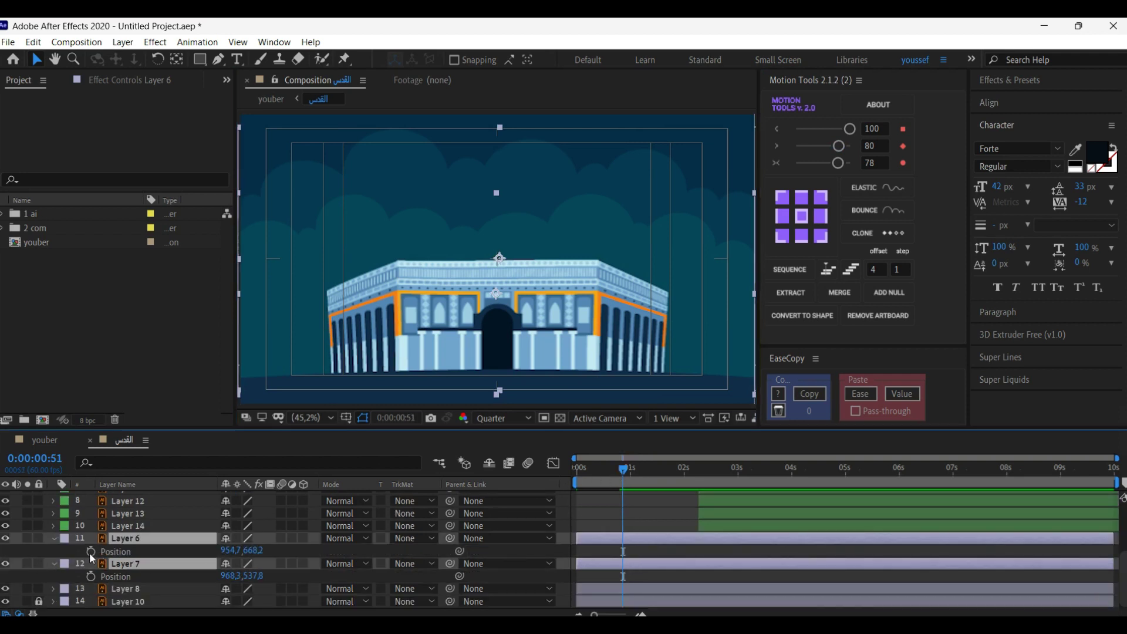
click(90, 551)
click(91, 576)
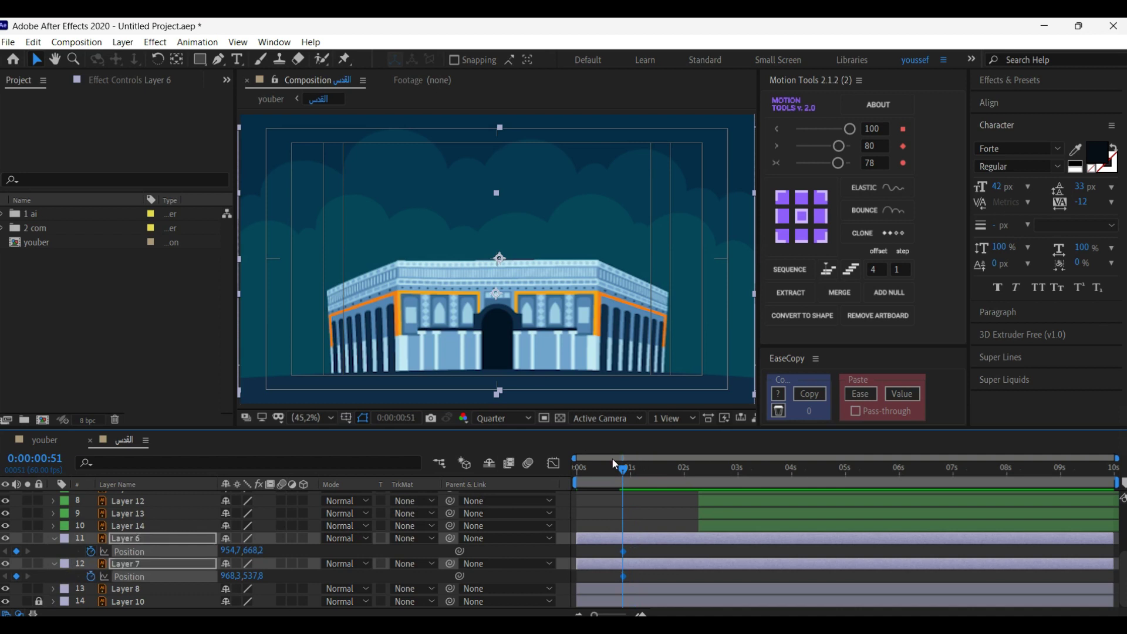
- At 0:00:00:00, lower cloud Layers 6 and 7 to 954.7, 1694.6 and 968.3, 1564.1, and ease their Position keyframes with Motion Tools
drag(611, 465, 568, 465)
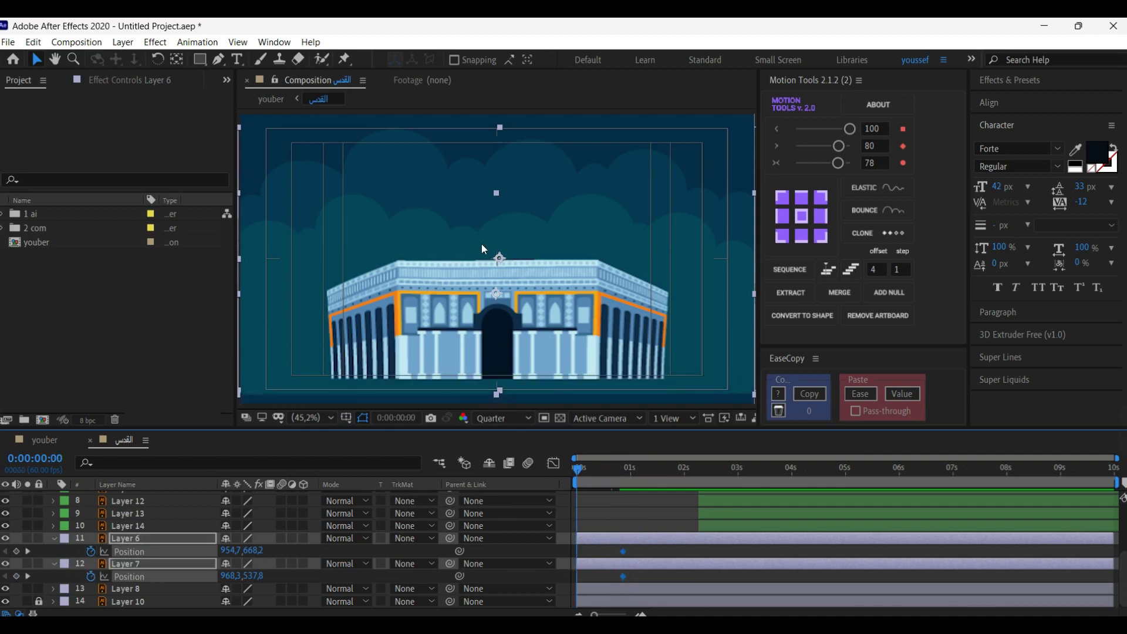
drag(496, 258, 483, 542)
click(592, 568)
drag(636, 544, 564, 585)
click(832, 162)
- Stagger and delay the cloud layers so Layer 7 starts at about 0.3 seconds and Layer 6 at about 0.5 seconds
click(609, 516)
click(593, 539)
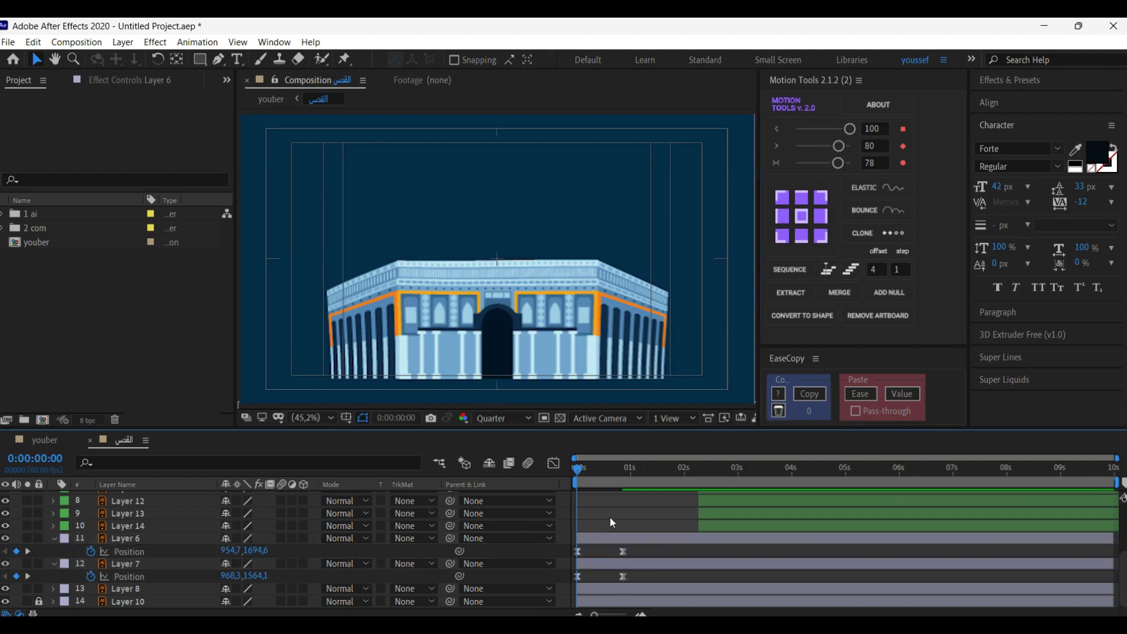
drag(593, 539, 607, 541)
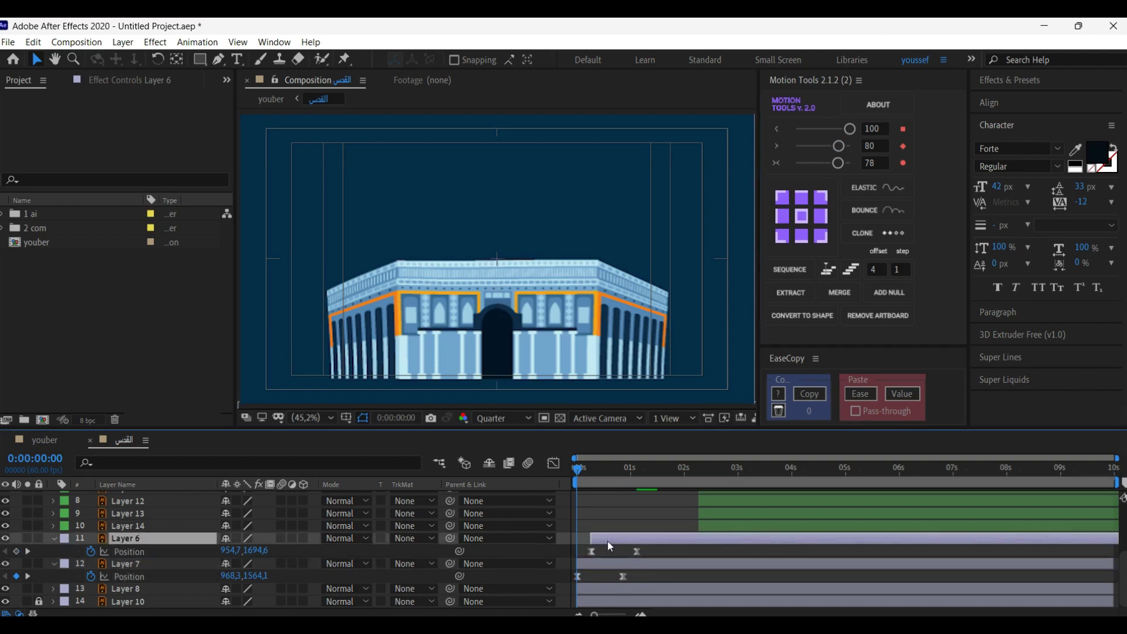
drag(579, 469, 606, 470)
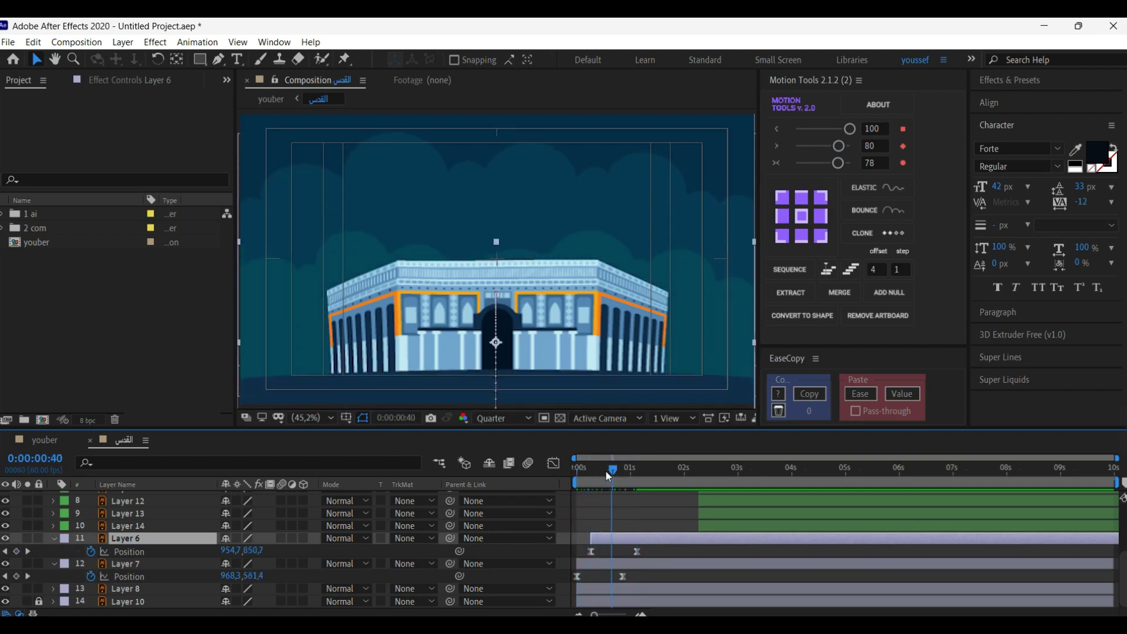
ctrl+click(617, 562)
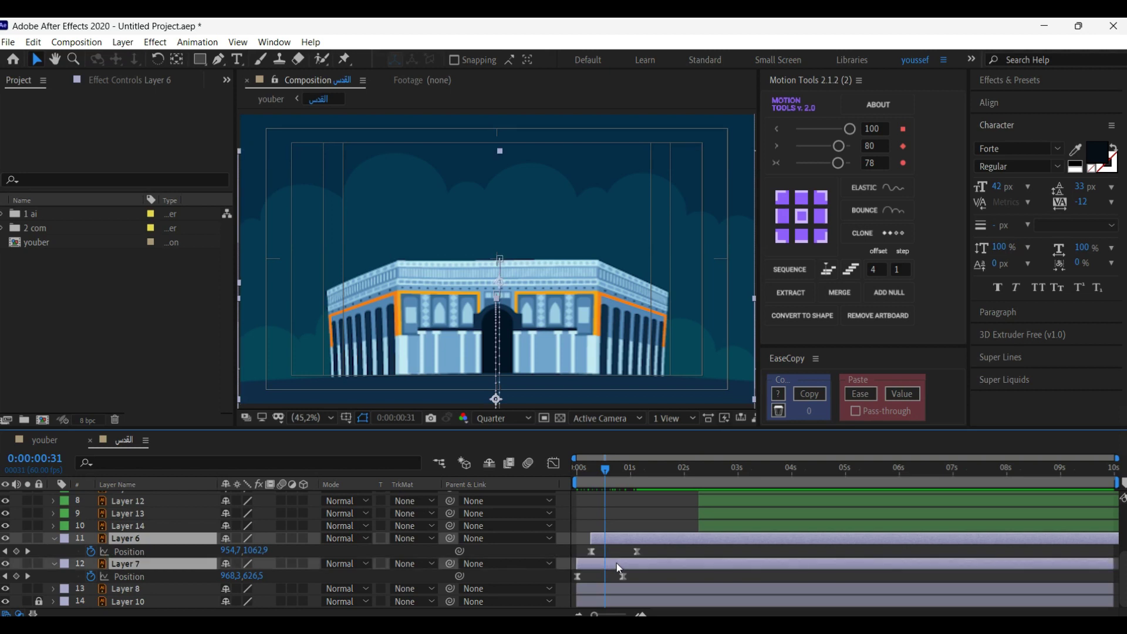
drag(622, 562, 631, 562)
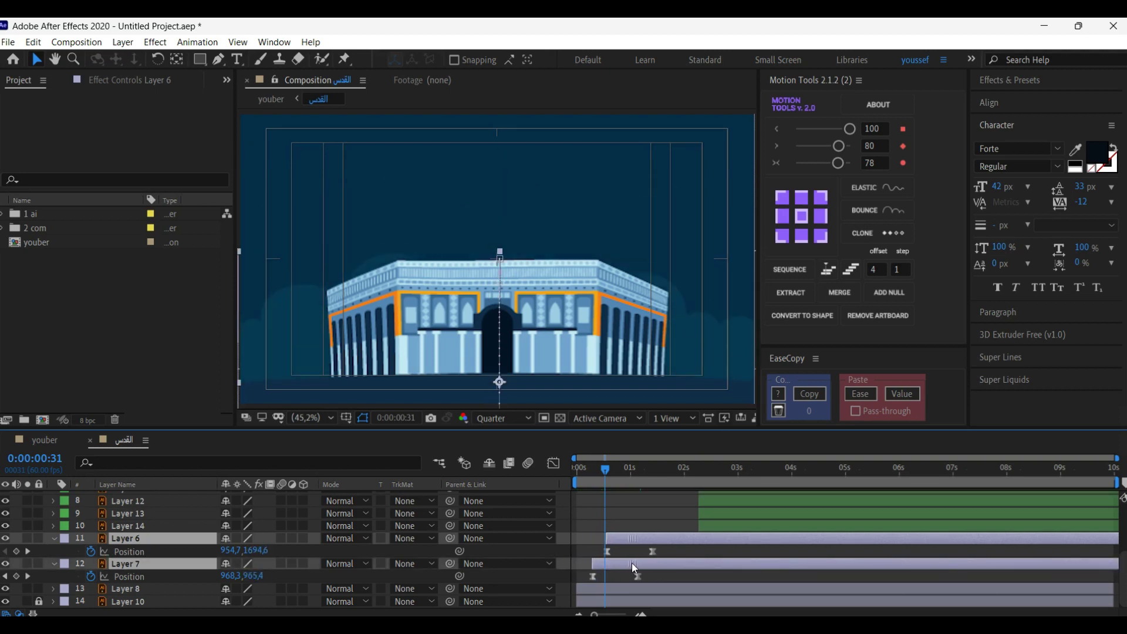
- Preview the staggered cloud rise from the start and collapse the cloud layers' properties
drag(592, 471, 574, 470)
key(space)
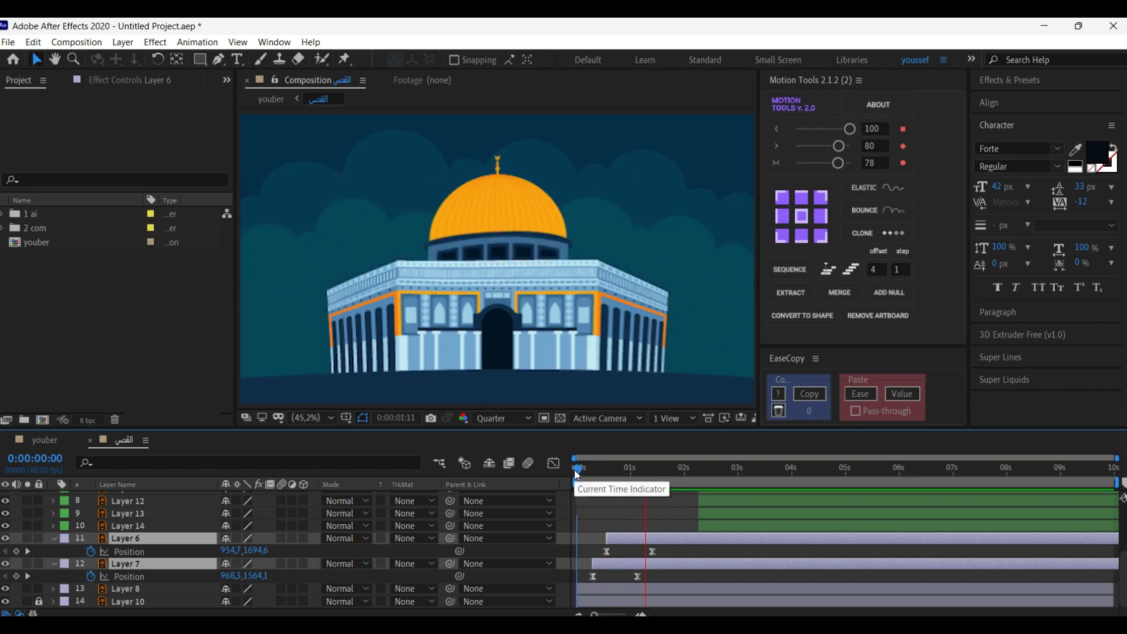
key(space)
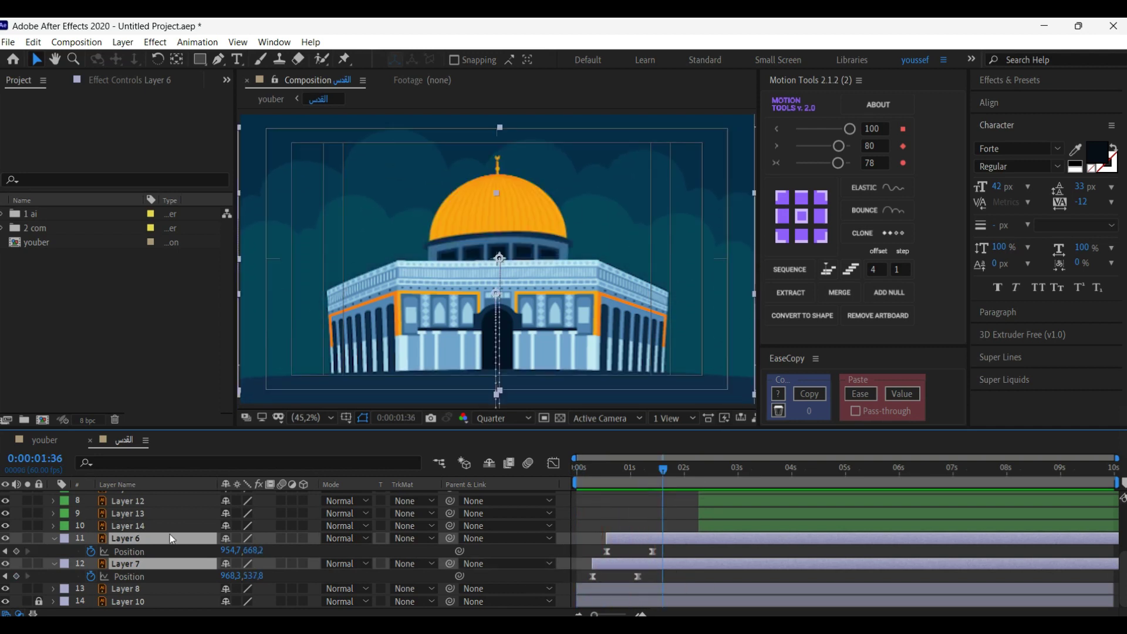
click(54, 538)
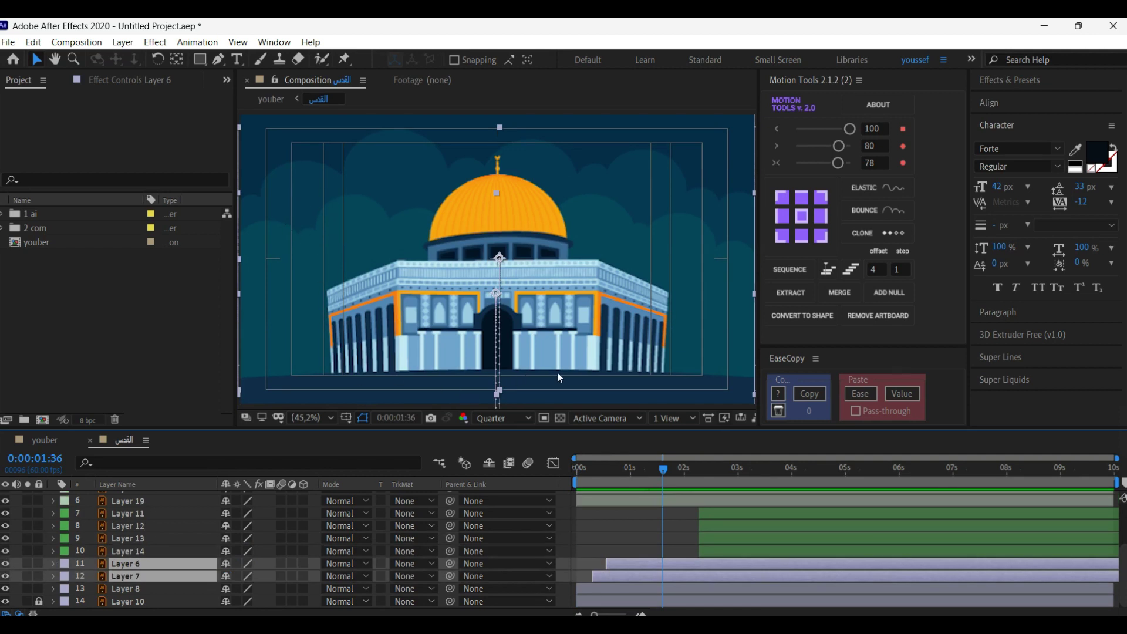
- Move the front wall's (Layer 16) anchor point to its bottom centre and keyframe its Scale at 100% at 0:00:01:00
click(450, 351)
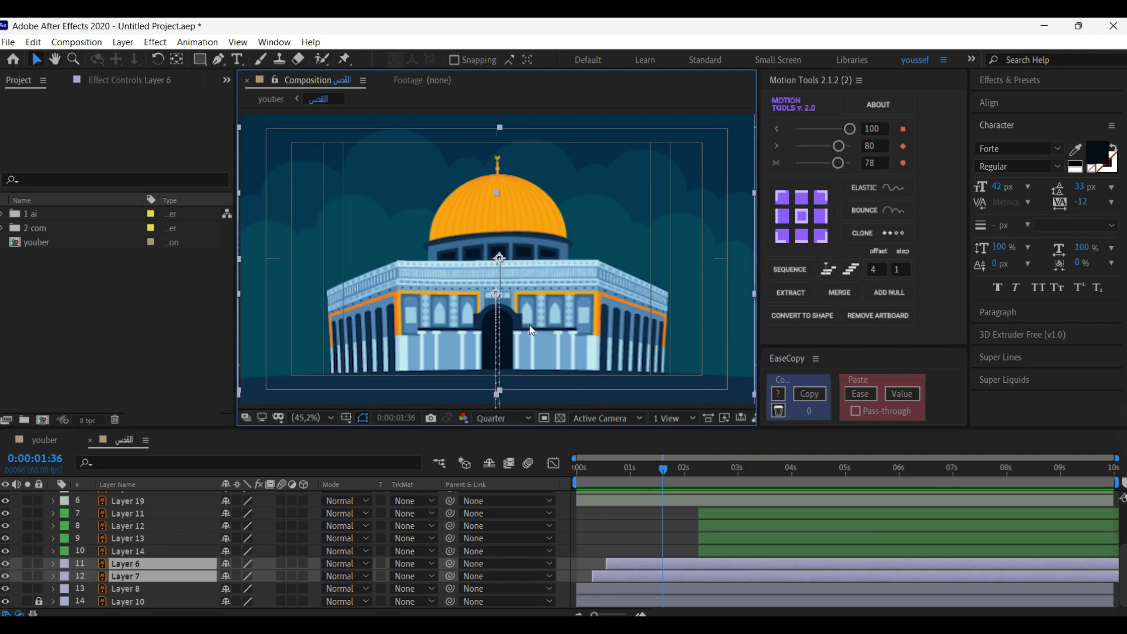
click(450, 351)
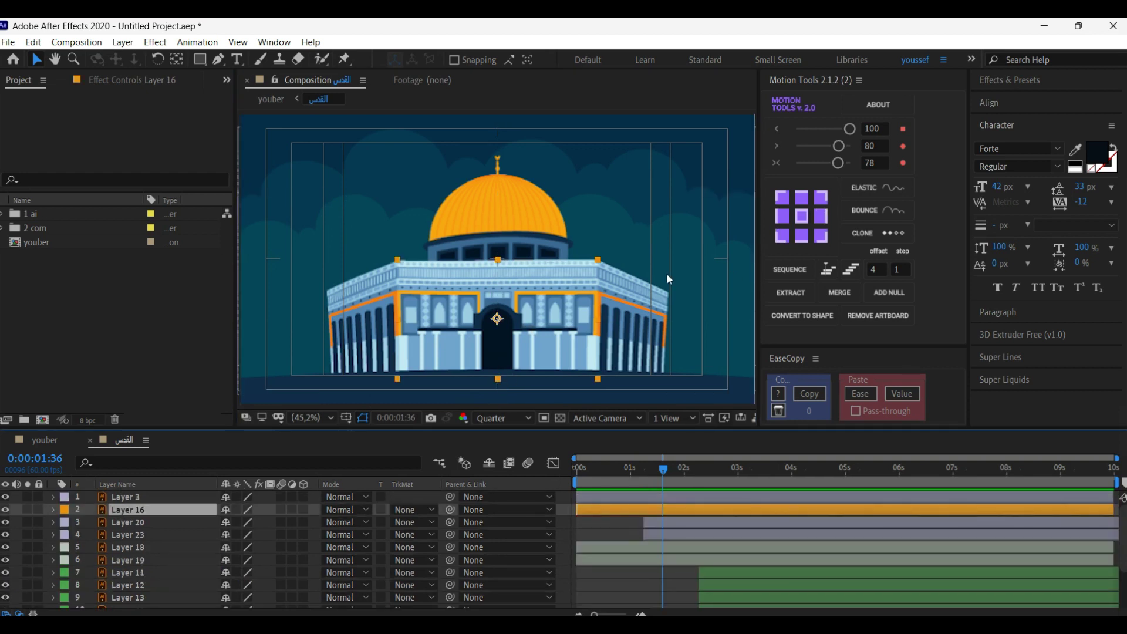
click(801, 236)
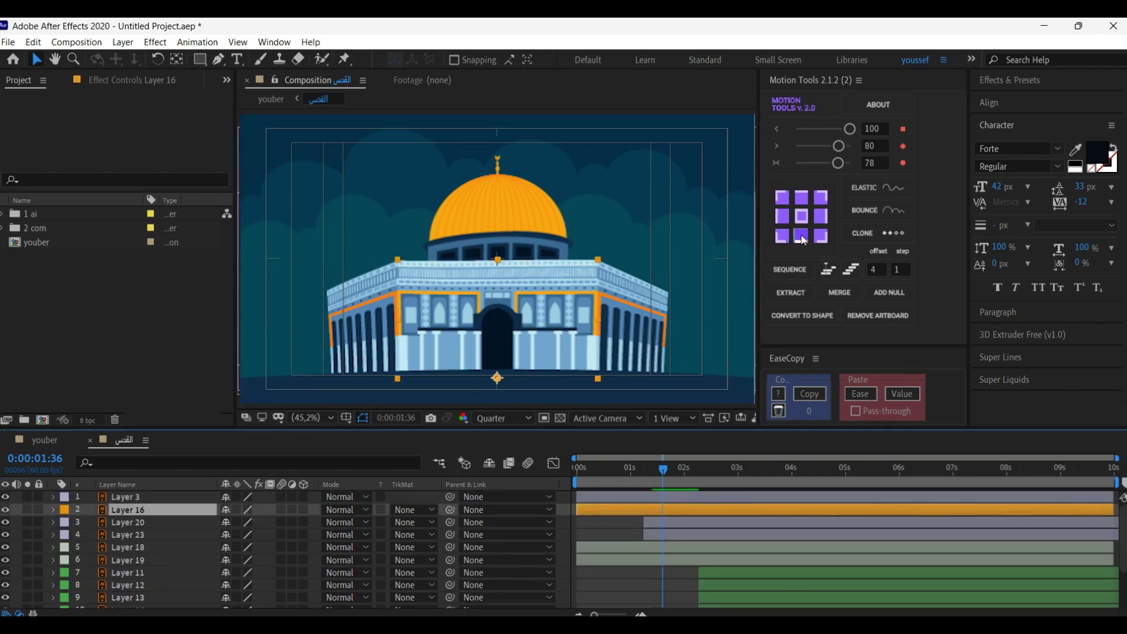
key(s)
click(631, 467)
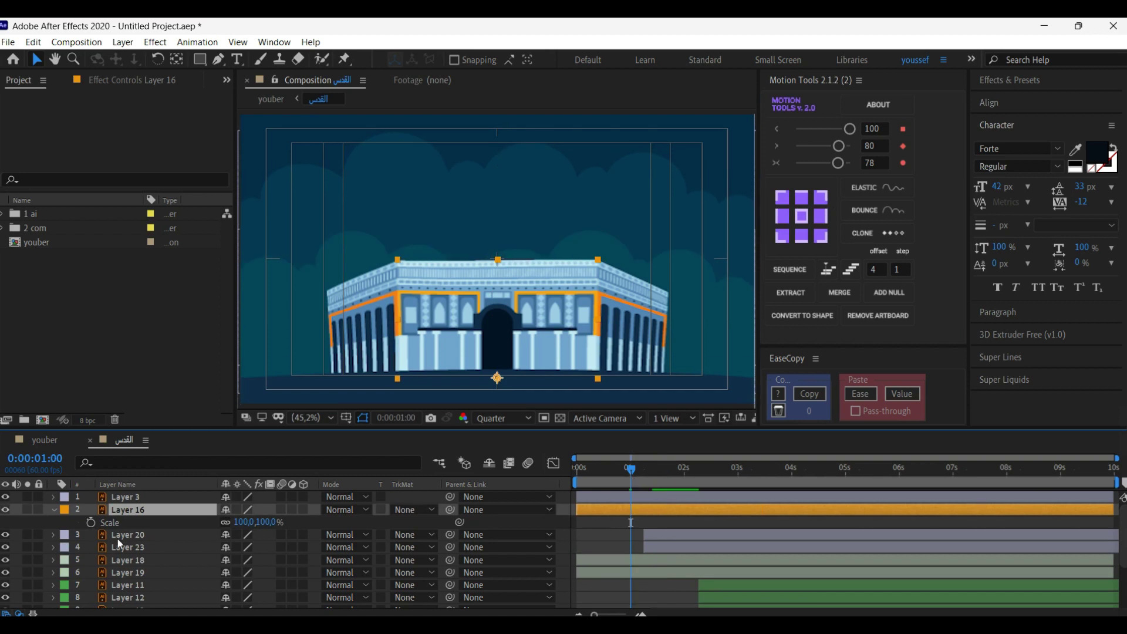
click(92, 524)
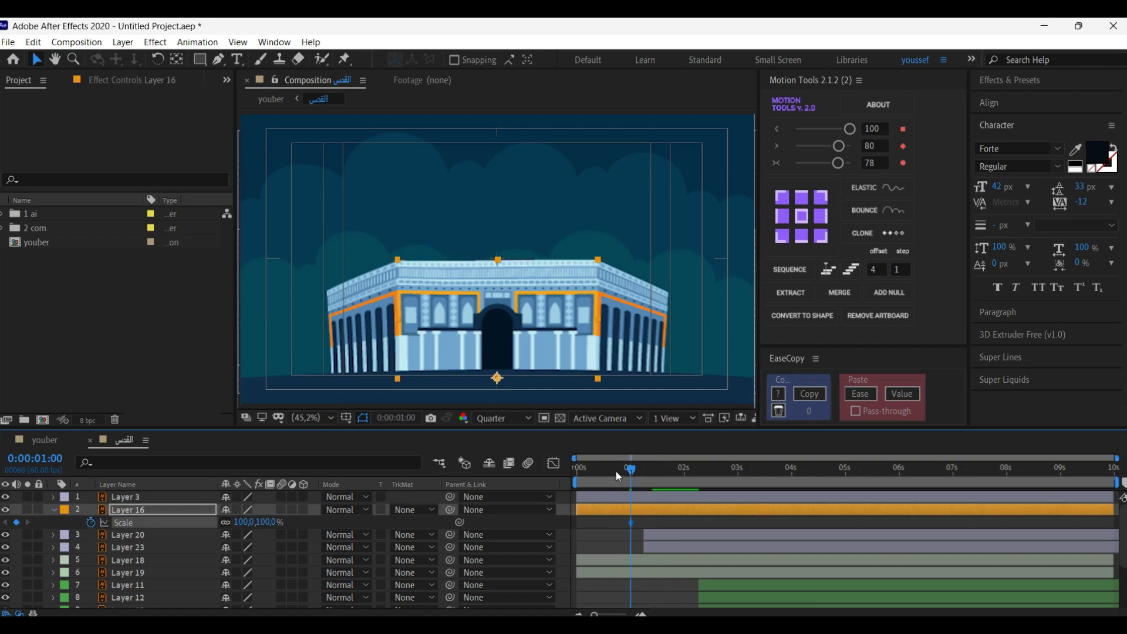
- Set the front wall's Scale to 0% at 0:00:00:00 and ease both Scale keyframes with Motion Tools
click(577, 468)
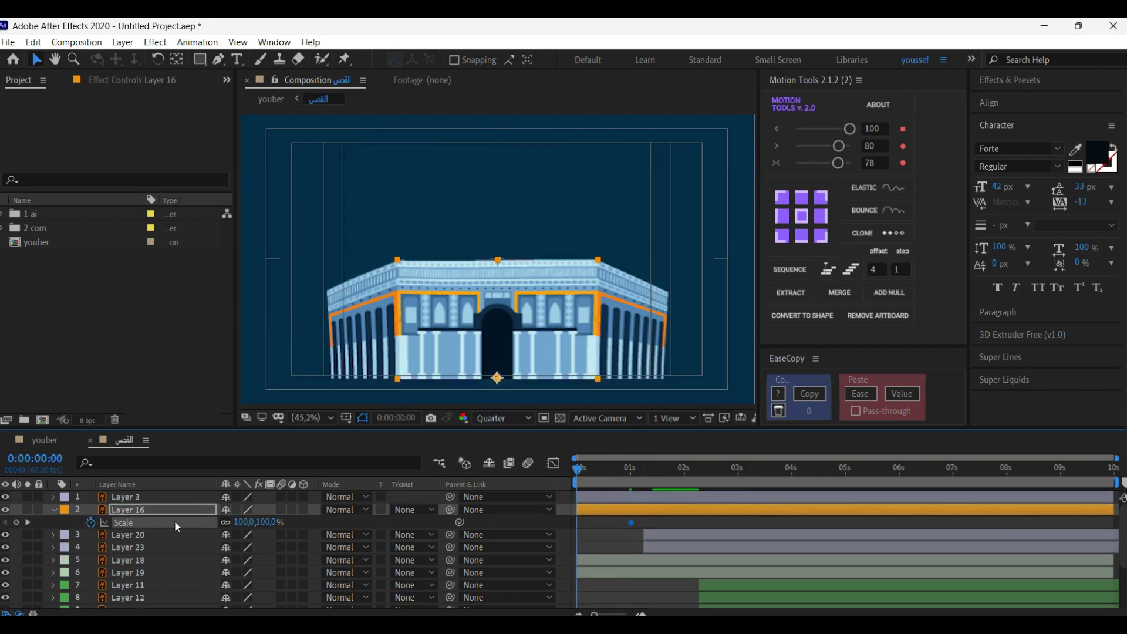
click(240, 522)
text(0)
key(Return)
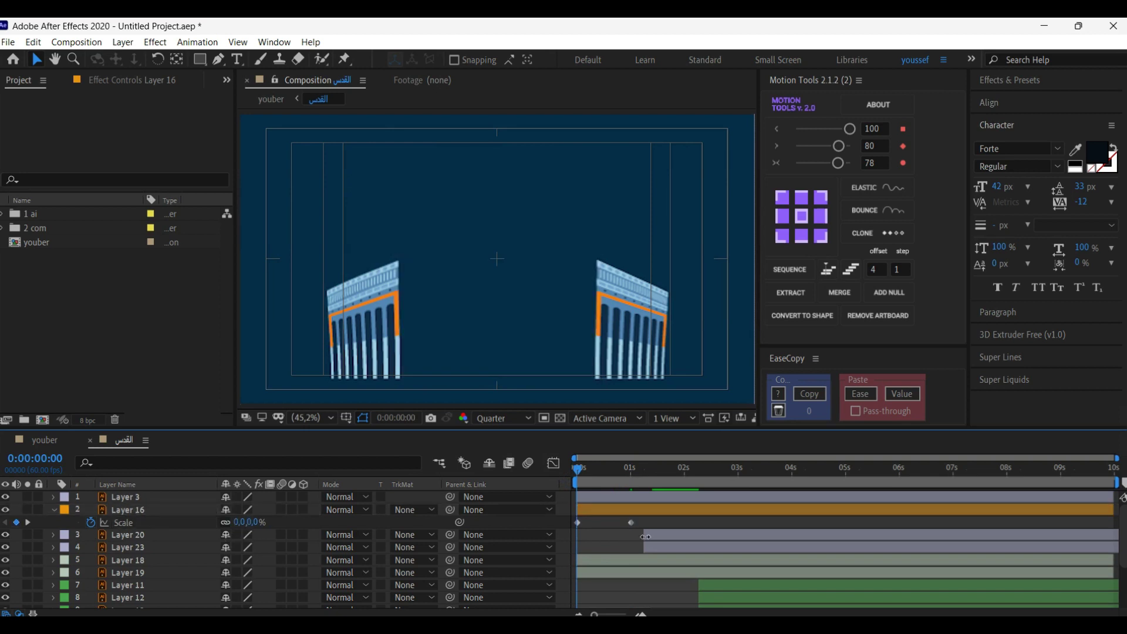
drag(635, 535, 563, 508)
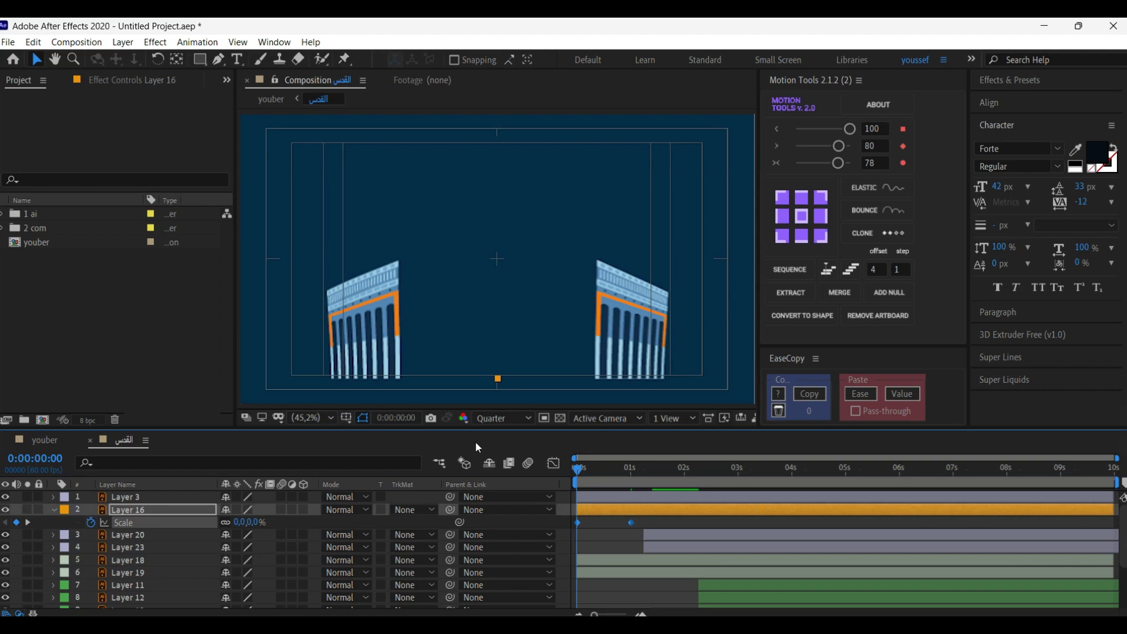
click(840, 146)
- Shift the front wall layer to start at about 0.4 seconds and preview its growth from the start
drag(595, 508, 618, 510)
drag(583, 469, 548, 482)
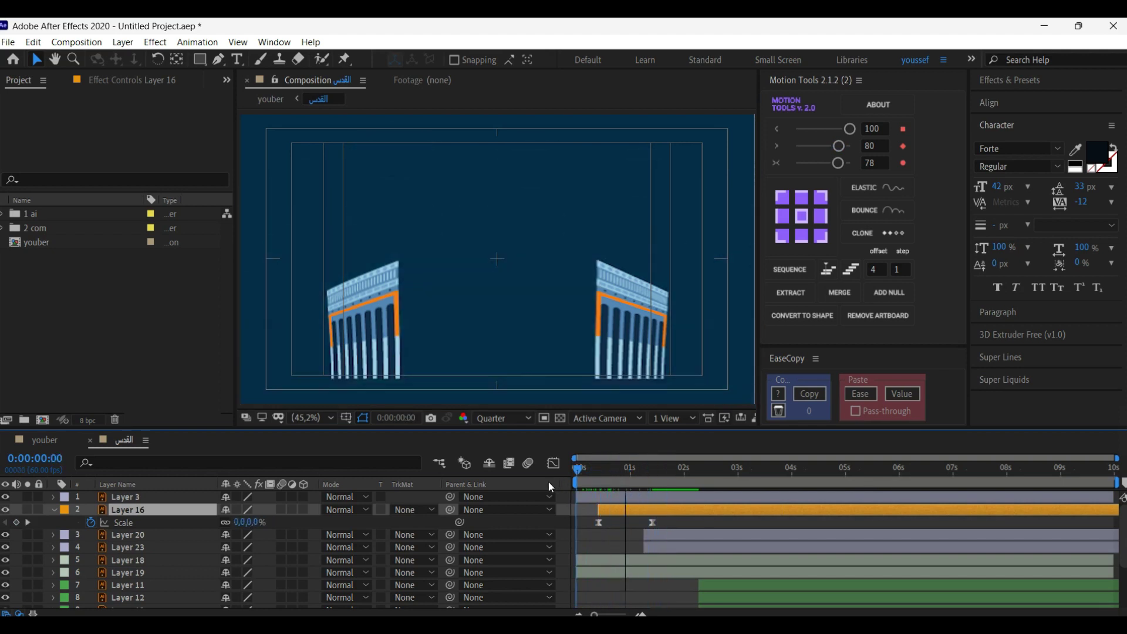
key(space)
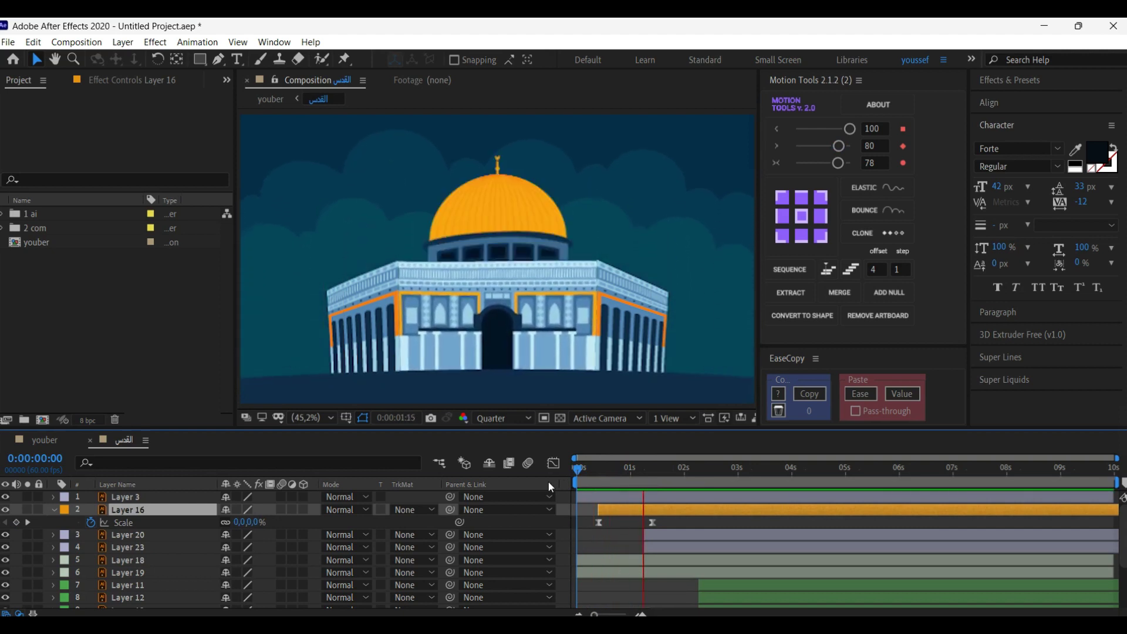
key(space)
- Keyframe the current Position of side wall Layers 18 and 19 at 0:00:01:02, and shift both layers to start at that time
drag(595, 476, 644, 485)
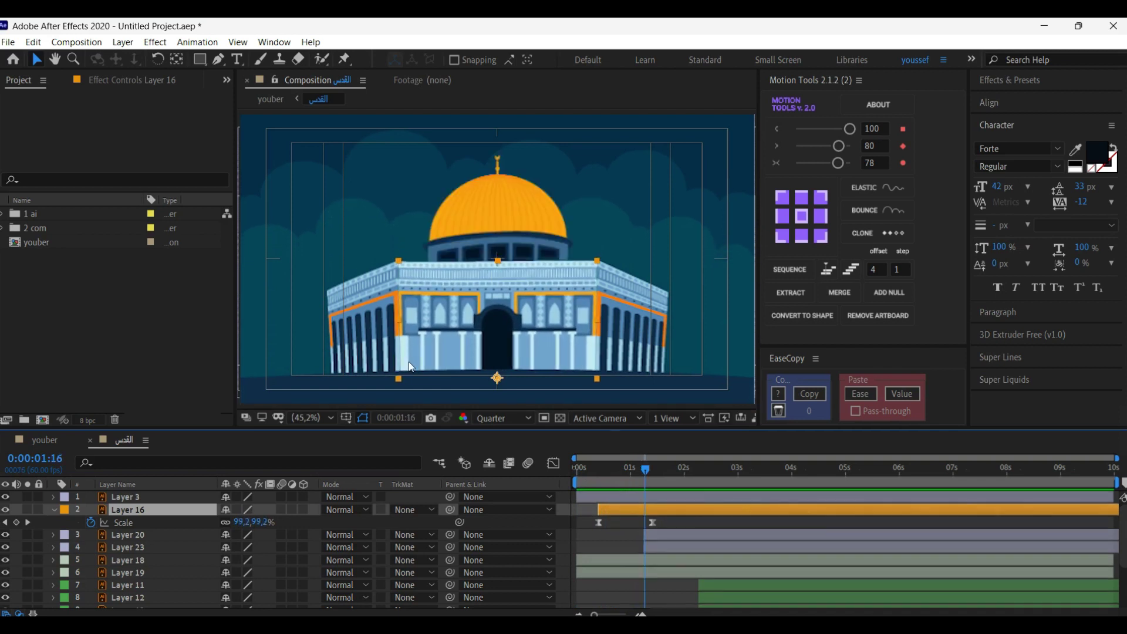
click(354, 322)
shift+click(623, 317)
drag(642, 472, 629, 473)
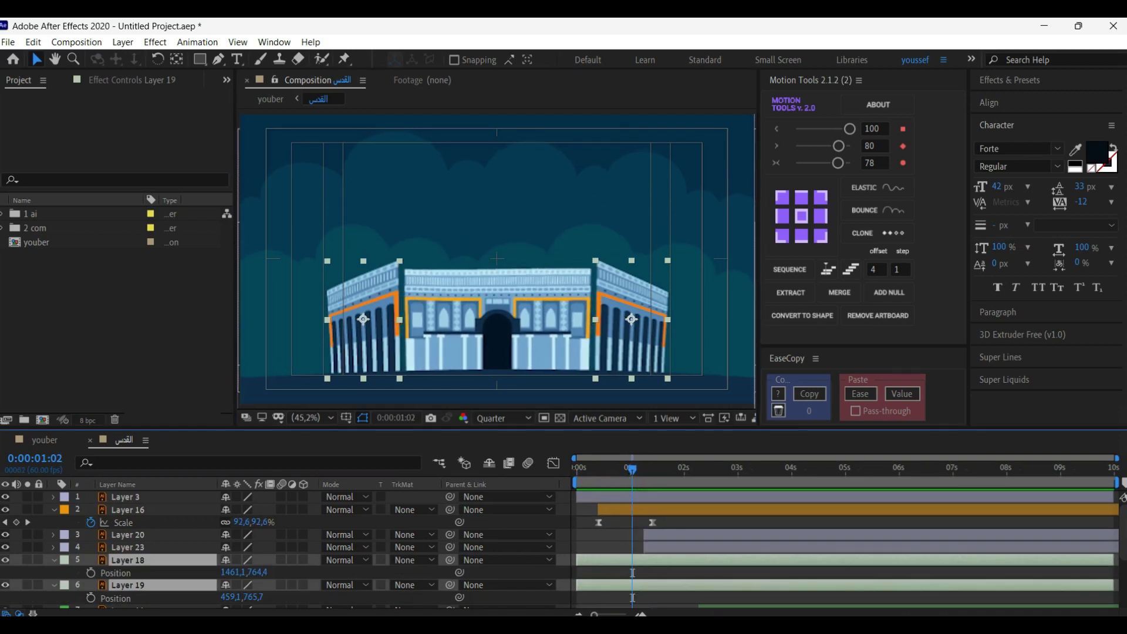
drag(586, 585, 643, 585)
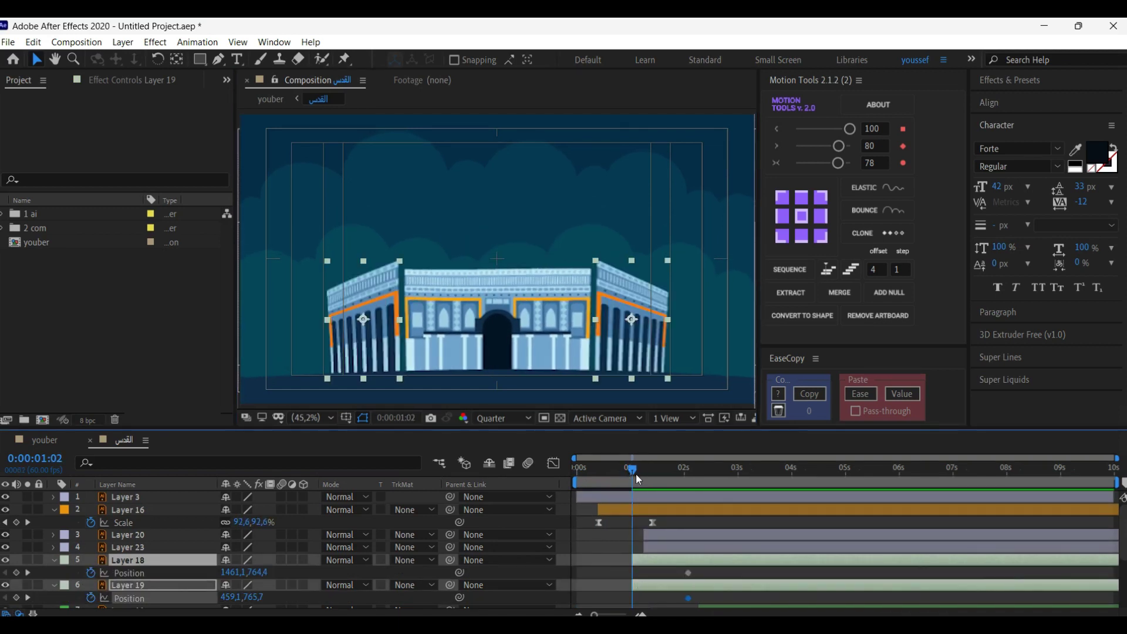
- Slide Layers 18 and 19 inward to 1166.9, 764.4 and 777.6, 765.7 at 0:00:01:02 and ease their Position keyframes
click(630, 323)
drag(630, 323, 551, 323)
click(649, 589)
drag(379, 352, 464, 354)
click(687, 600)
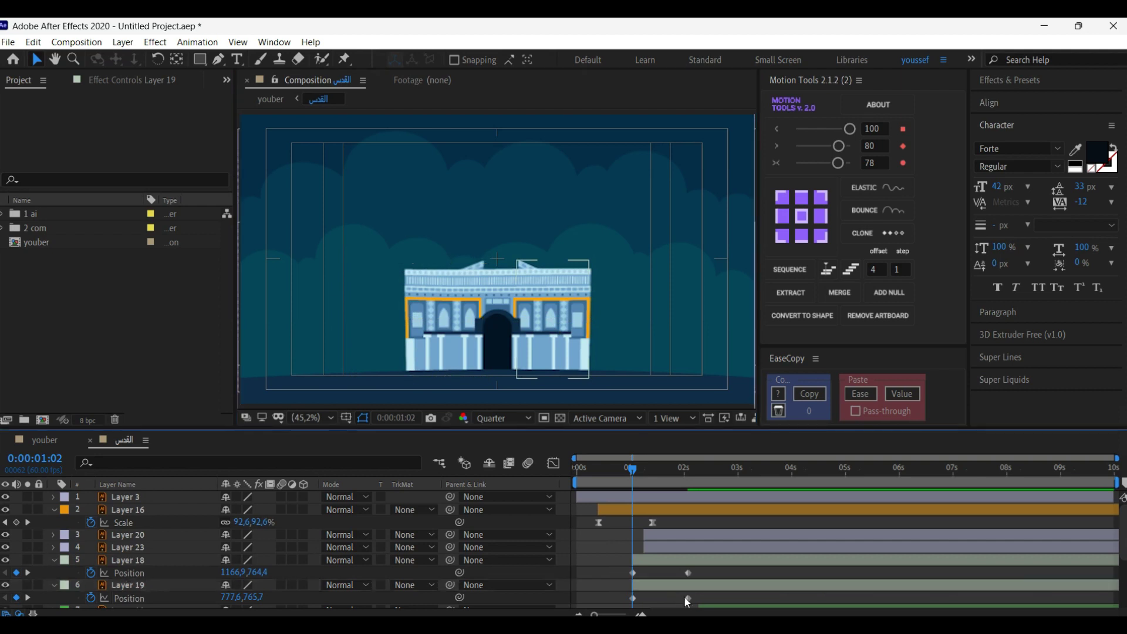
drag(686, 602, 613, 565)
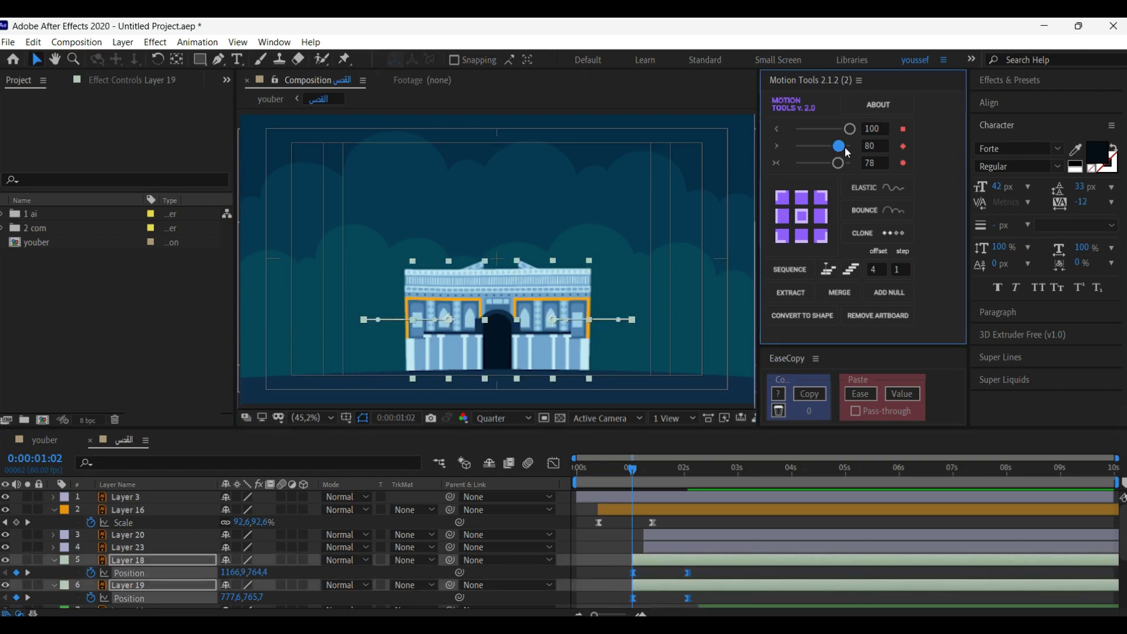
key(F9)
- Delay both side wall layers to start at 0:00:01:17 and preview the building animation from the start
click(596, 540)
drag(630, 485, 649, 473)
drag(642, 562, 666, 587)
shift+click(650, 584)
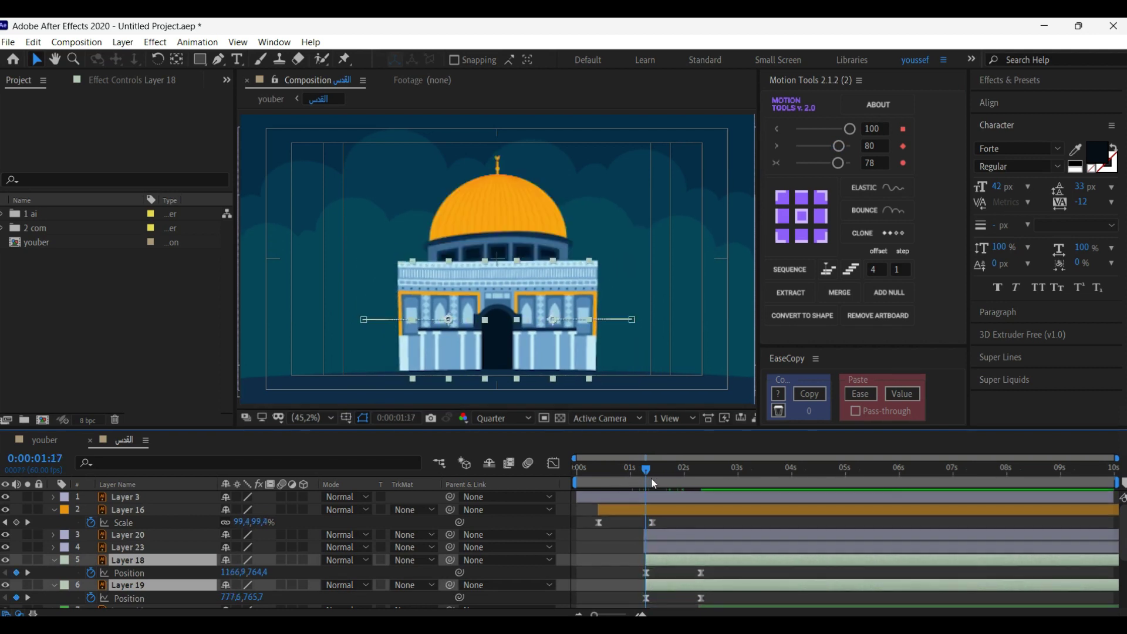
key(Home)
key(space)
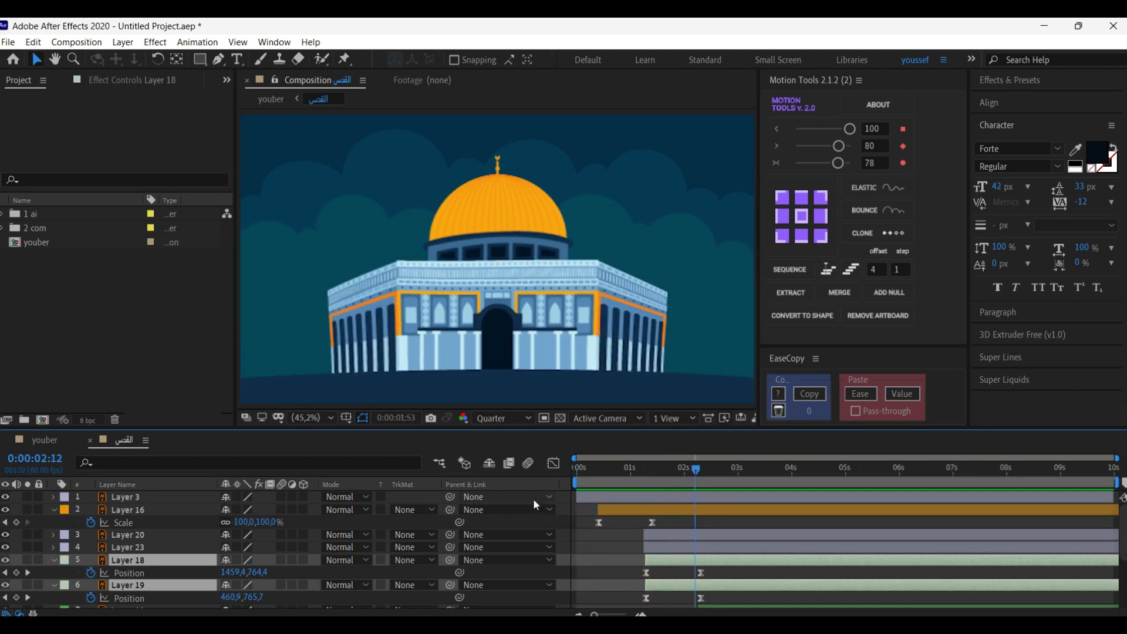
key(space)
- Shift the side wall layers slightly earlier to start at about 1.2 seconds, preview the timing and collapse their properties
drag(657, 562, 652, 561)
click(629, 470)
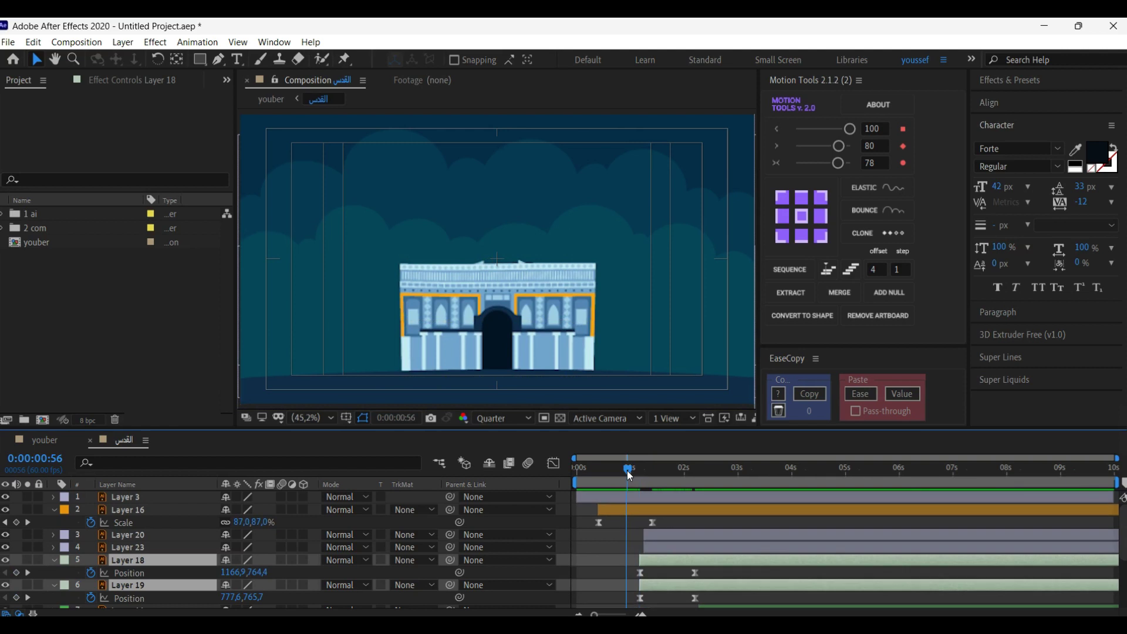
key(space)
key(space)
click(53, 561)
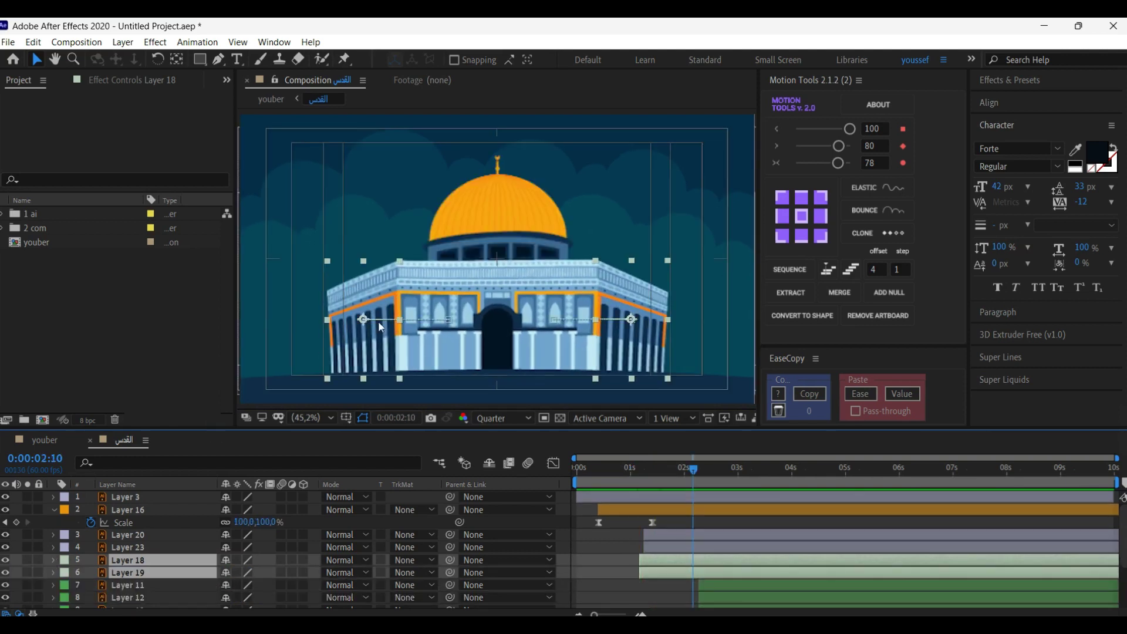
- Keyframe the current Position of the dome base Layer 20 at 0:00:02:11
click(486, 242)
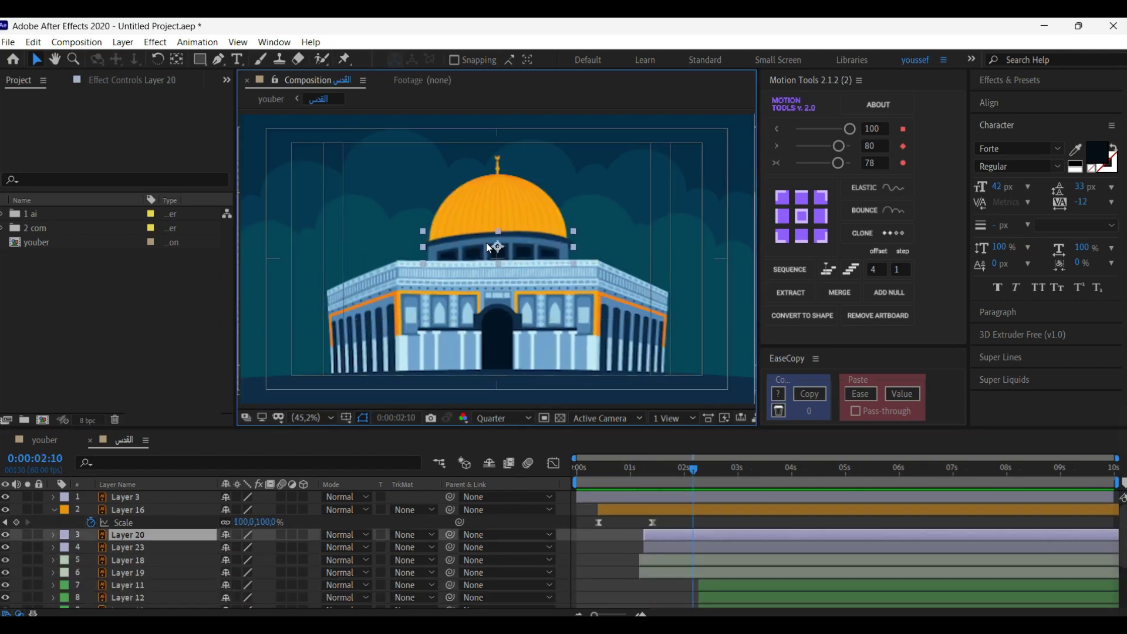
key(p)
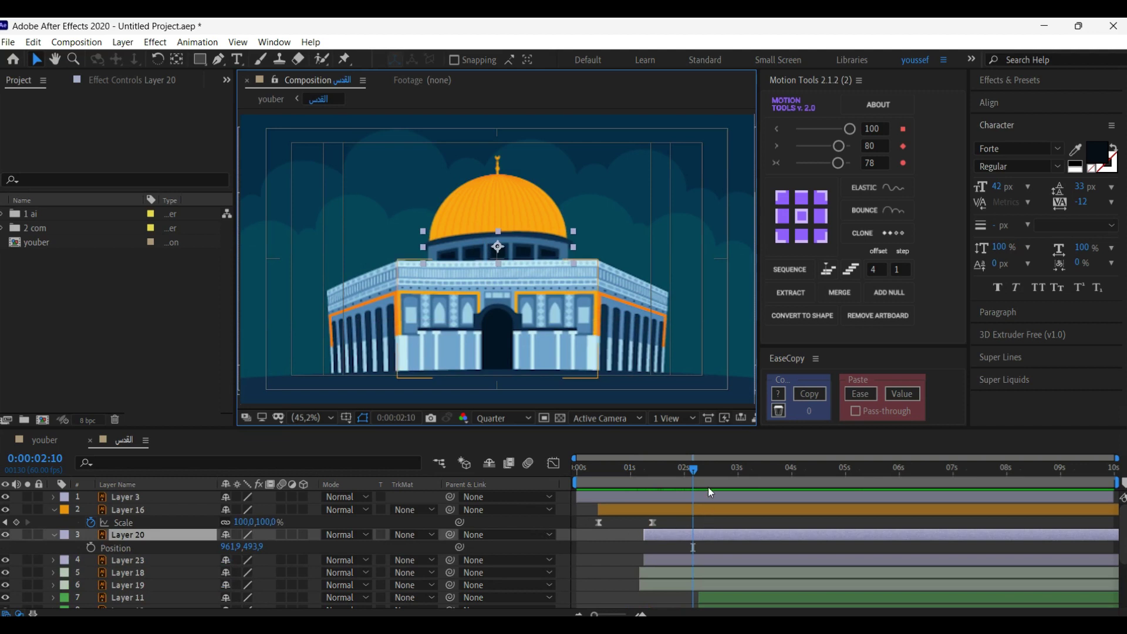
drag(692, 466, 694, 467)
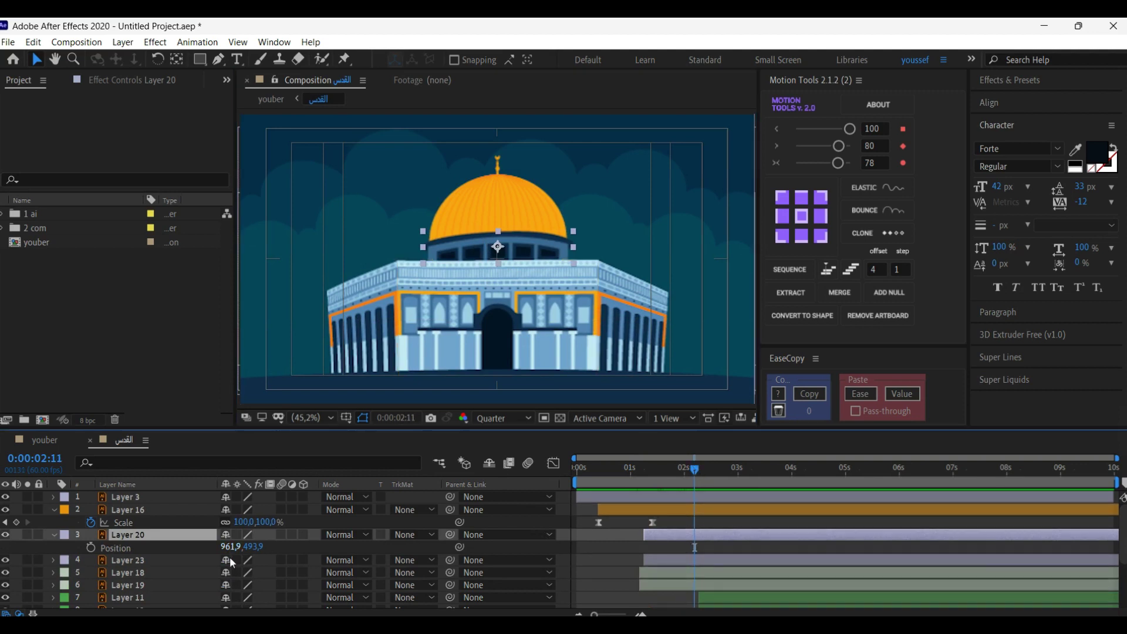
click(91, 547)
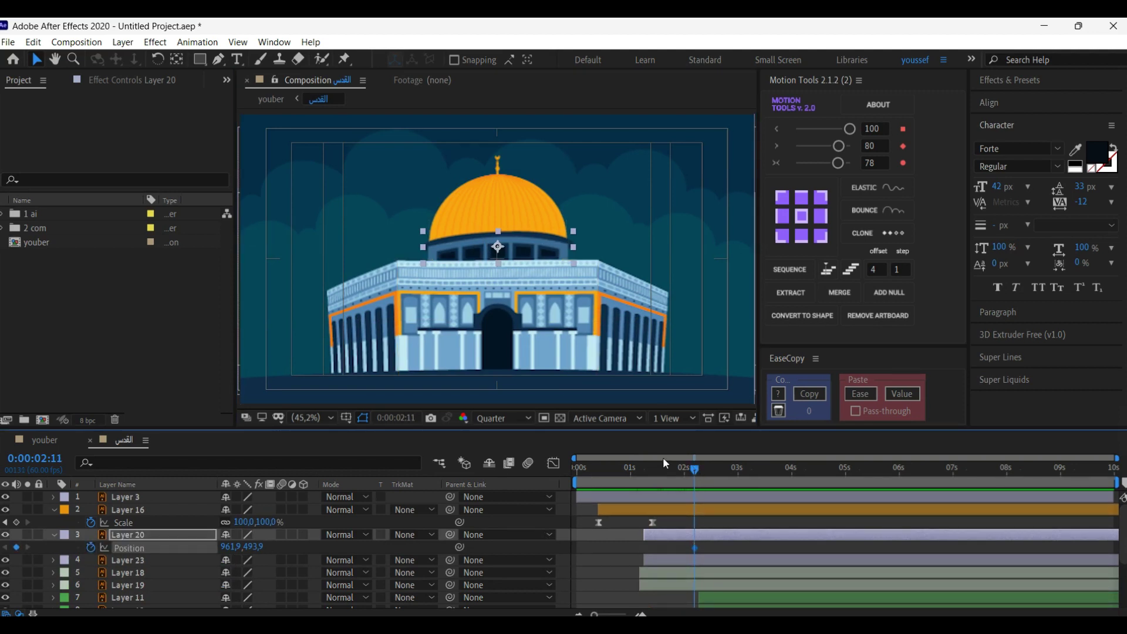
- Lower Layer 20 behind the front wall to 961.9, 662.0 at 0:00:01:15 and ease both of its Position keyframes
drag(674, 469, 643, 473)
drag(499, 256, 502, 301)
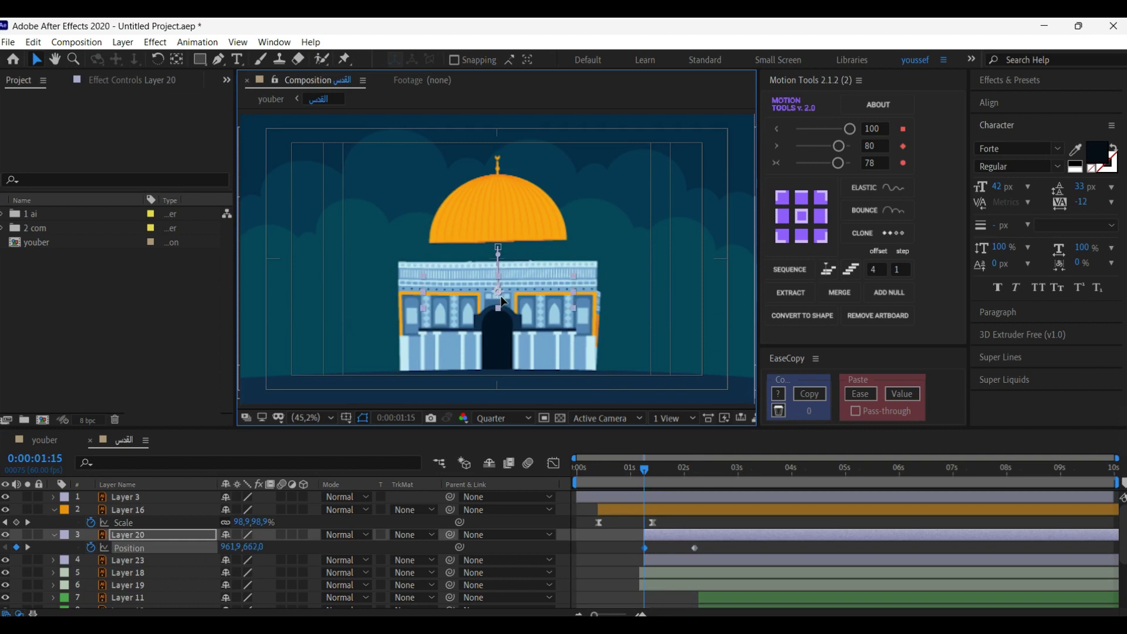
click(626, 548)
drag(714, 547, 734, 543)
- Preview the dome base rising from about 0:00:00:31 and check its movement up to 0:00:02:10
drag(644, 549, 605, 550)
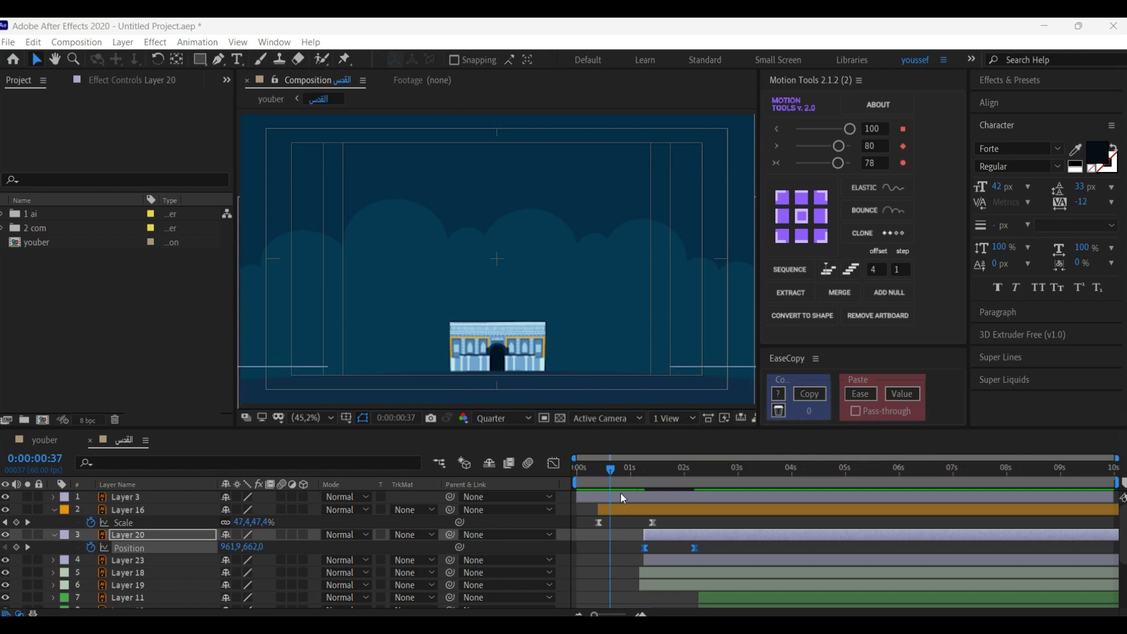
drag(610, 468, 606, 472)
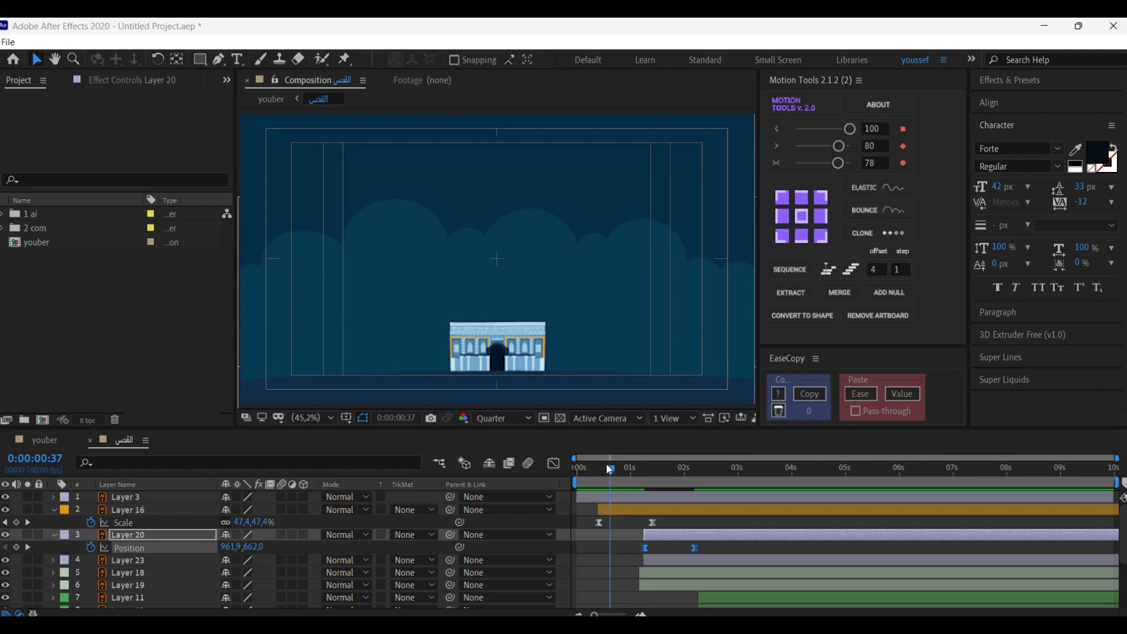
key(space)
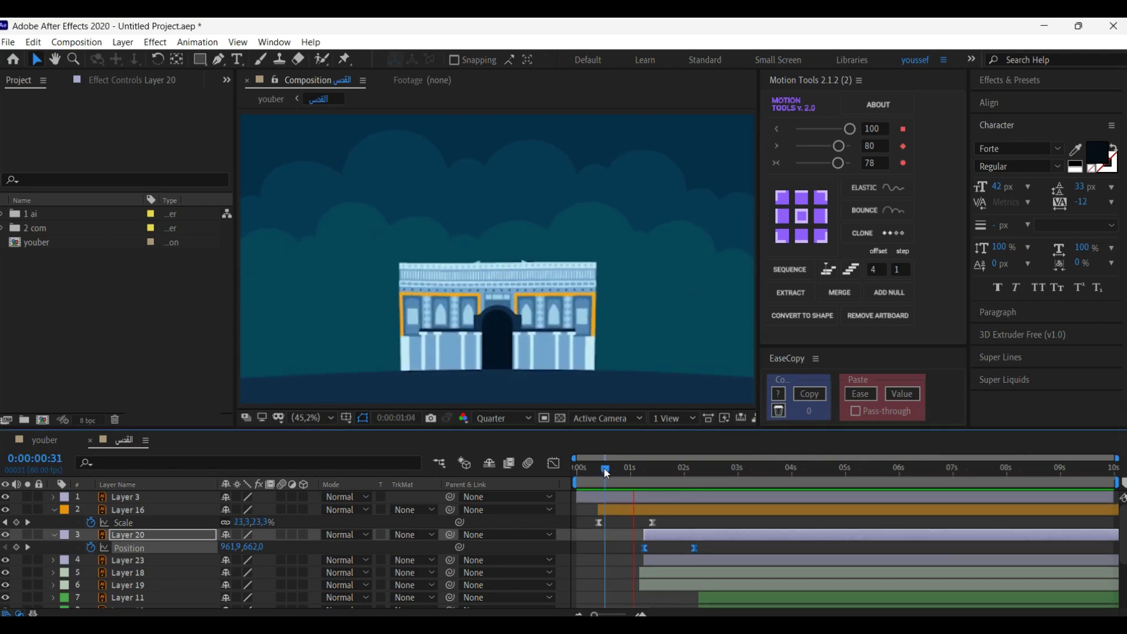
drag(606, 473, 692, 476)
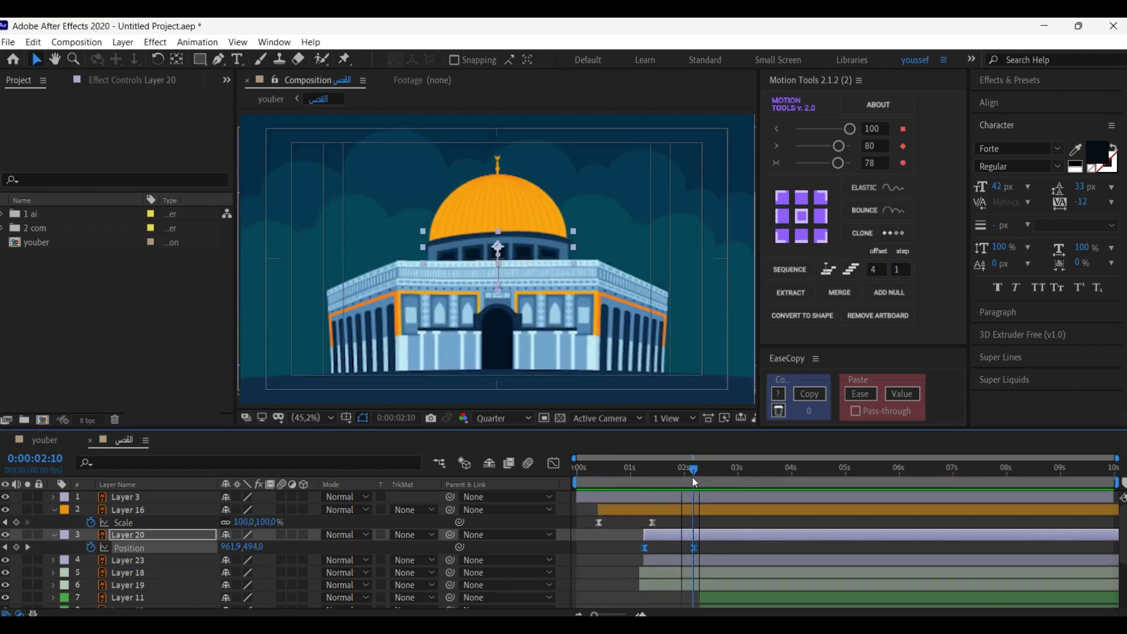
- Keyframe the current Position of the golden dome Layer 23 at 0:00:02:11
click(499, 199)
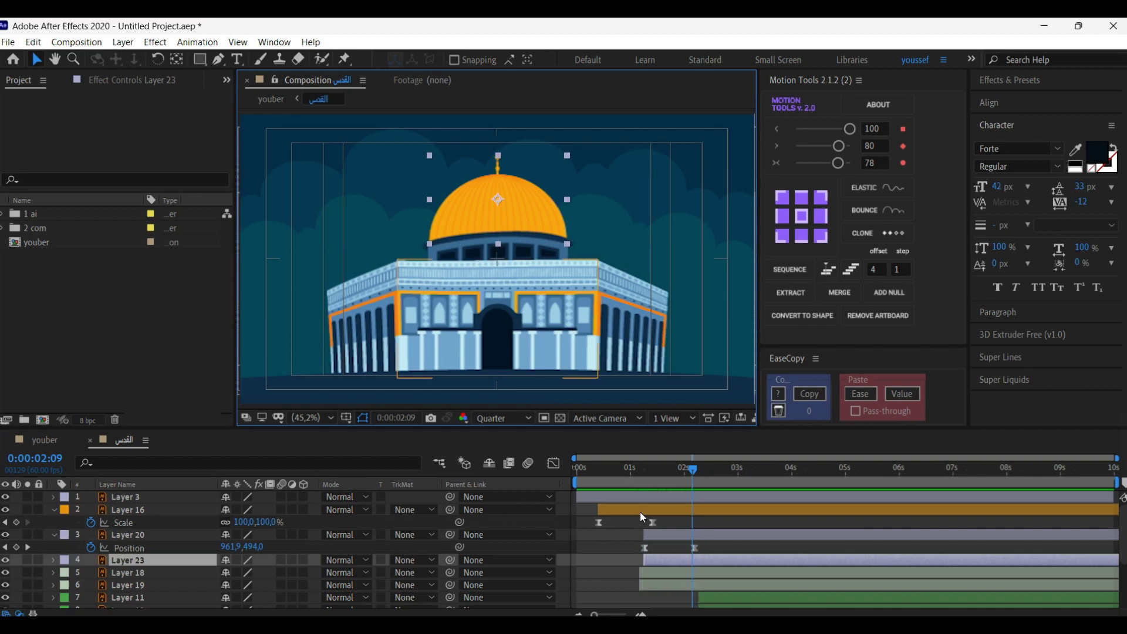
key(k)
key(alt+shift+p)
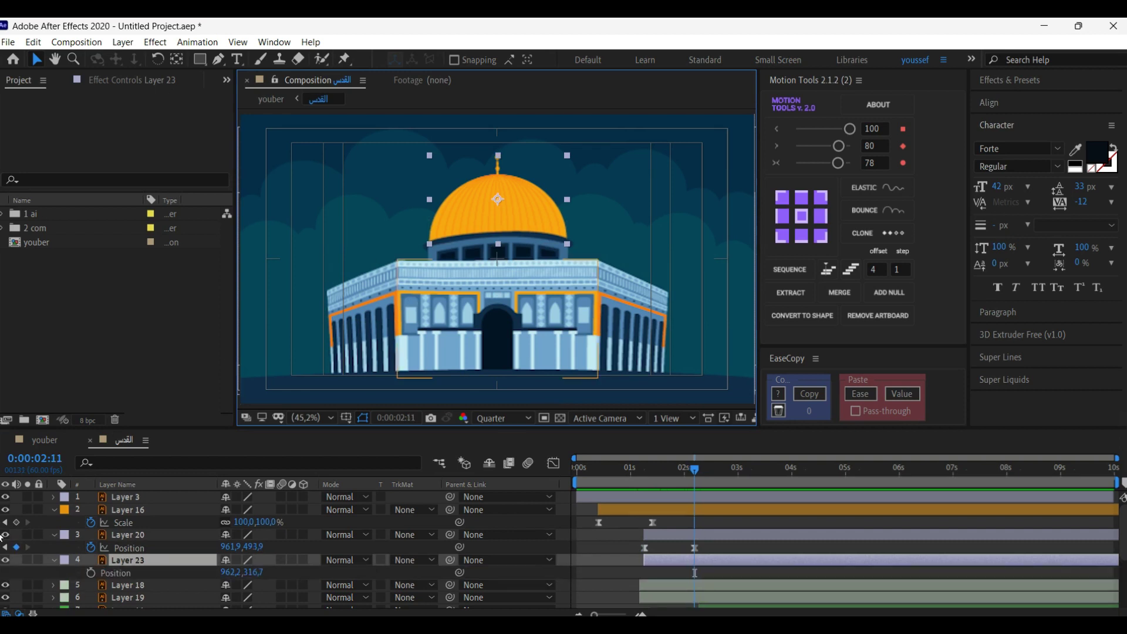
click(113, 573)
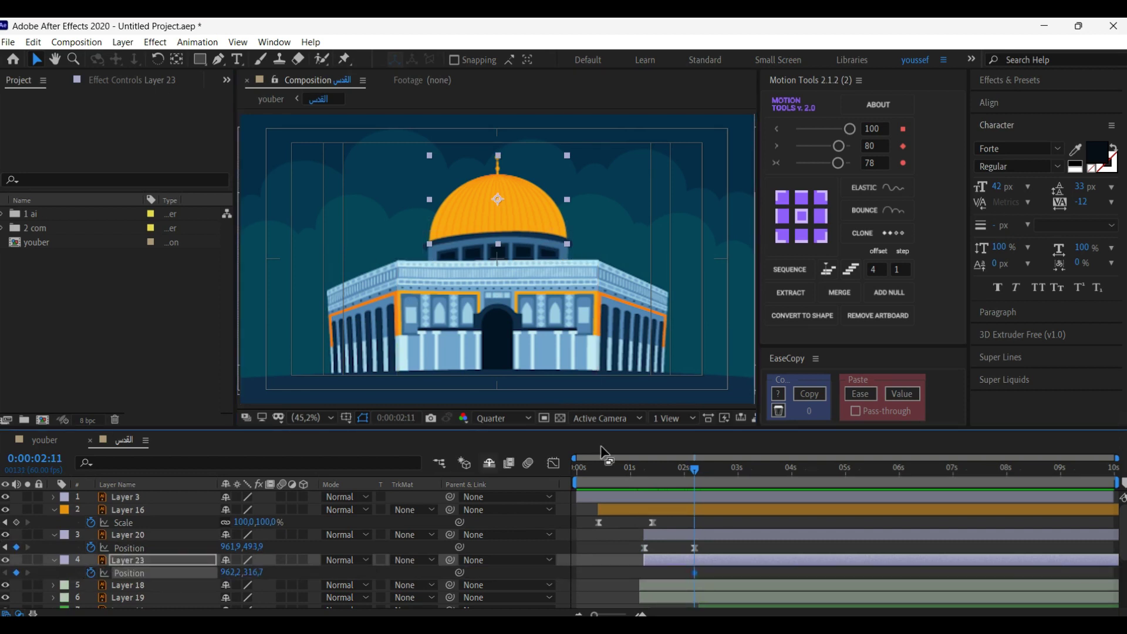
- Lower the golden dome to 962.2, 692.8 at 0:00:01:15 and ease both of its Position keyframes
drag(494, 206, 497, 313)
drag(651, 572, 717, 586)
click(838, 147)
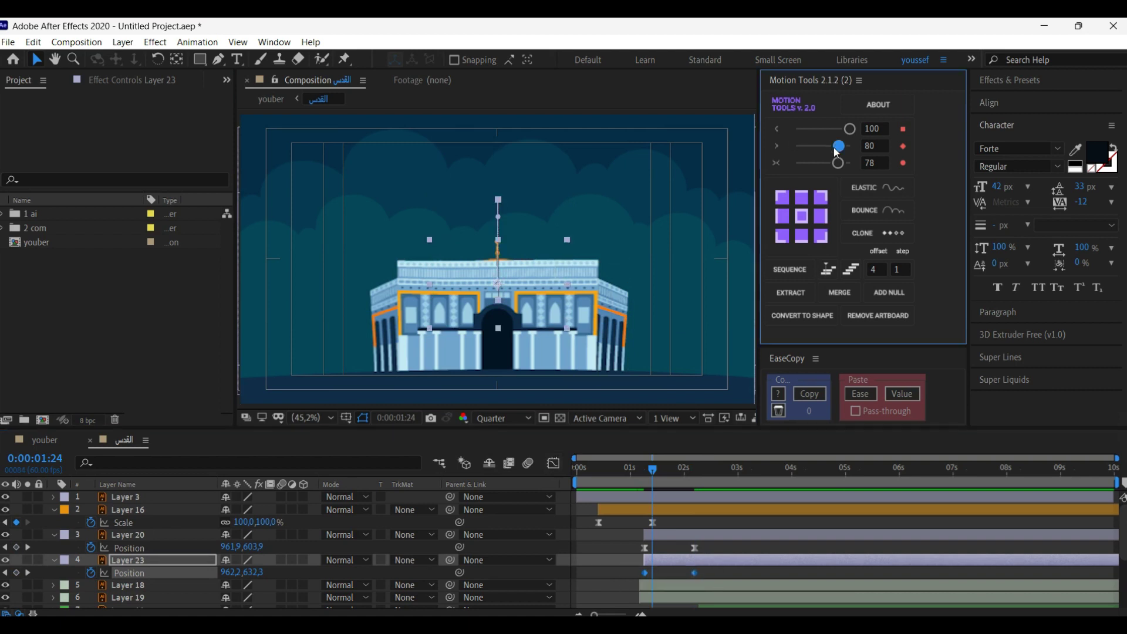
- Delay the golden dome layer to start at about 1.9 seconds and preview its rise
drag(669, 557, 713, 563)
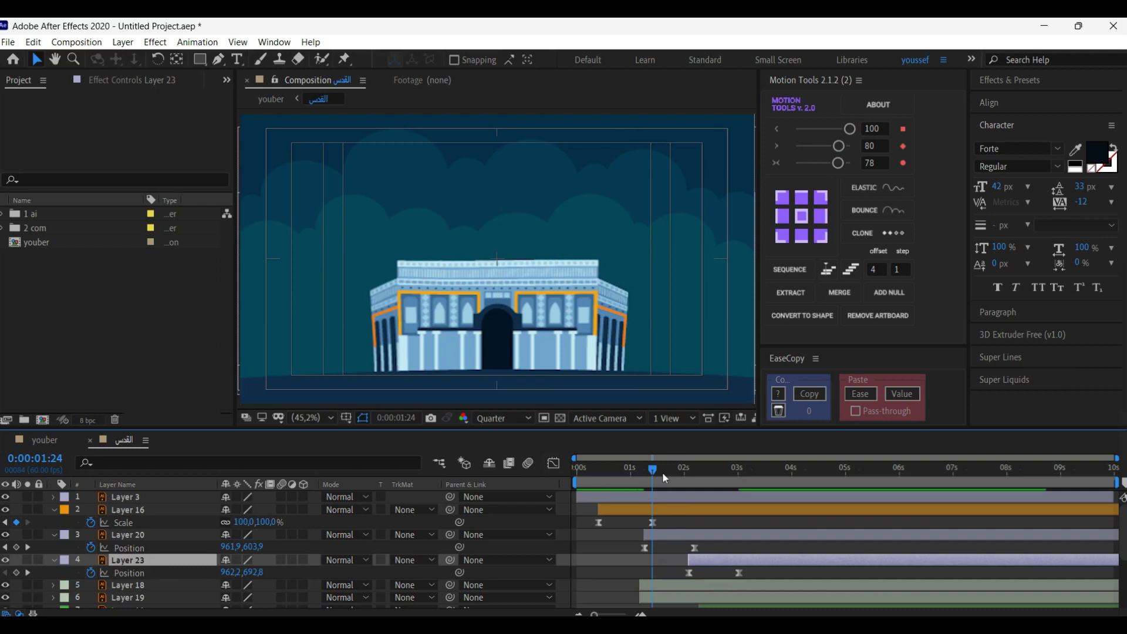
drag(655, 470, 677, 477)
drag(705, 561, 695, 563)
key(space)
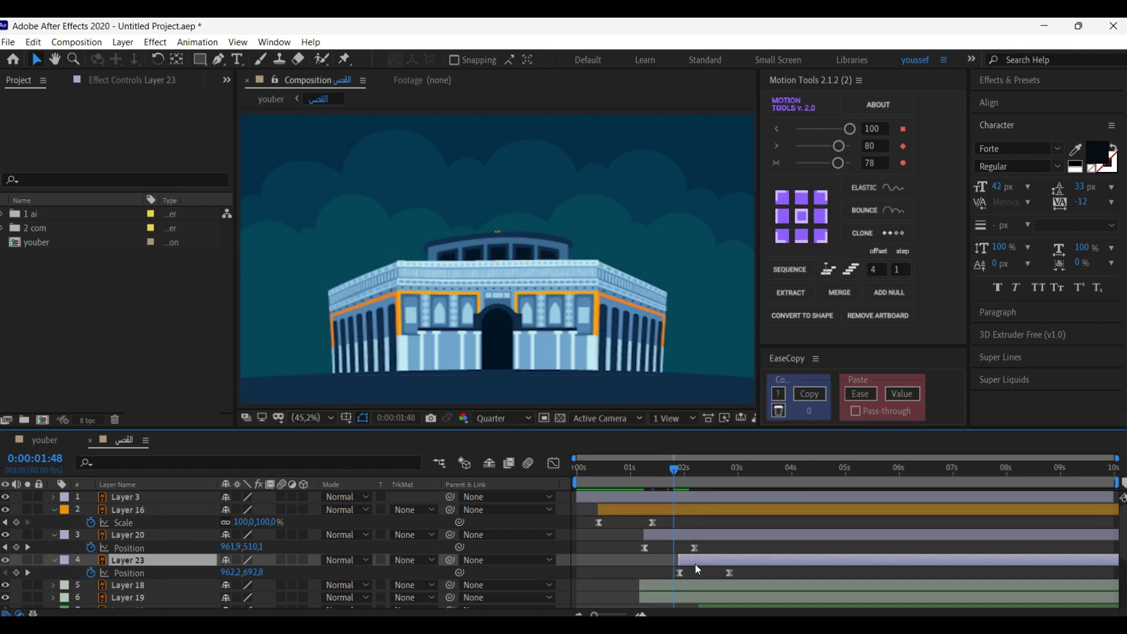
key(space)
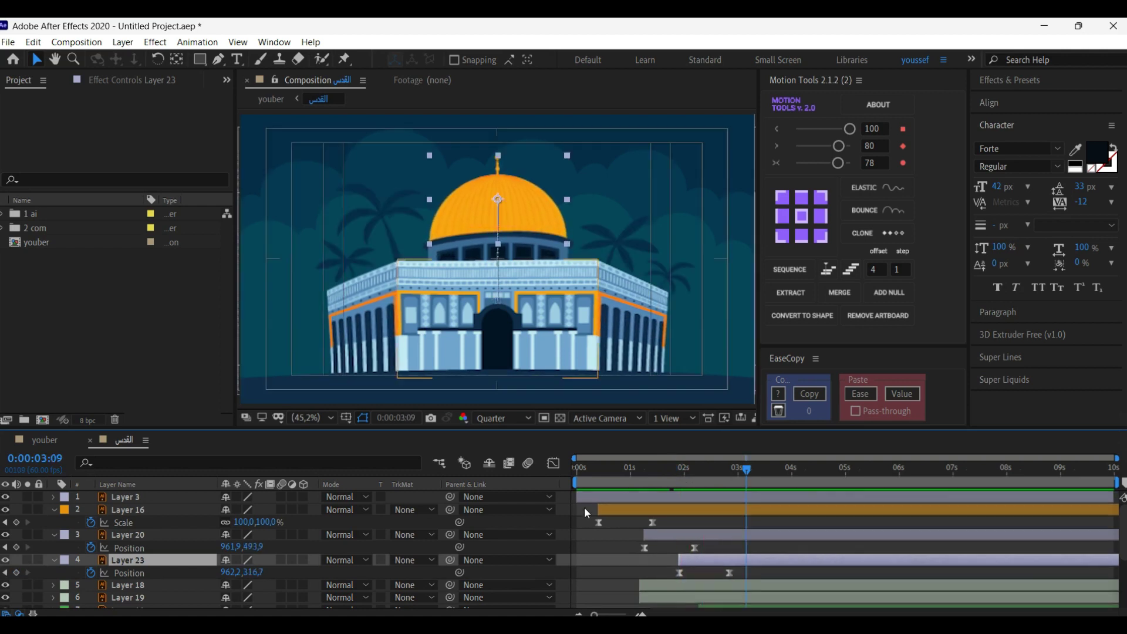
- Preview the whole building animation from the start to check the dome's timing
click(593, 473)
drag(593, 473, 565, 470)
key(space)
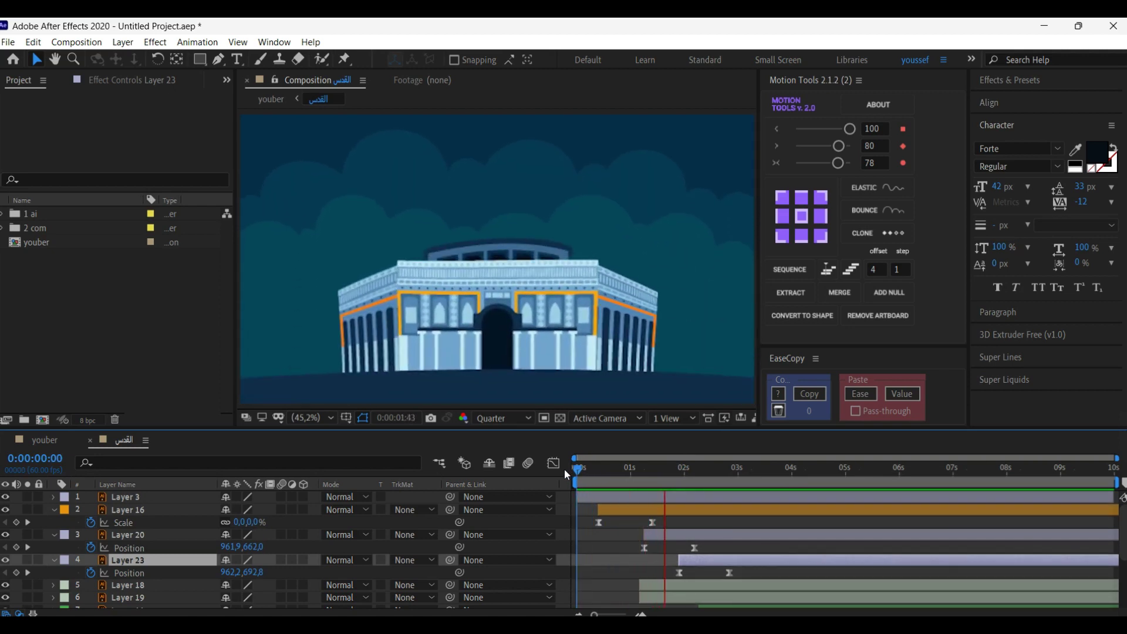
key(space)
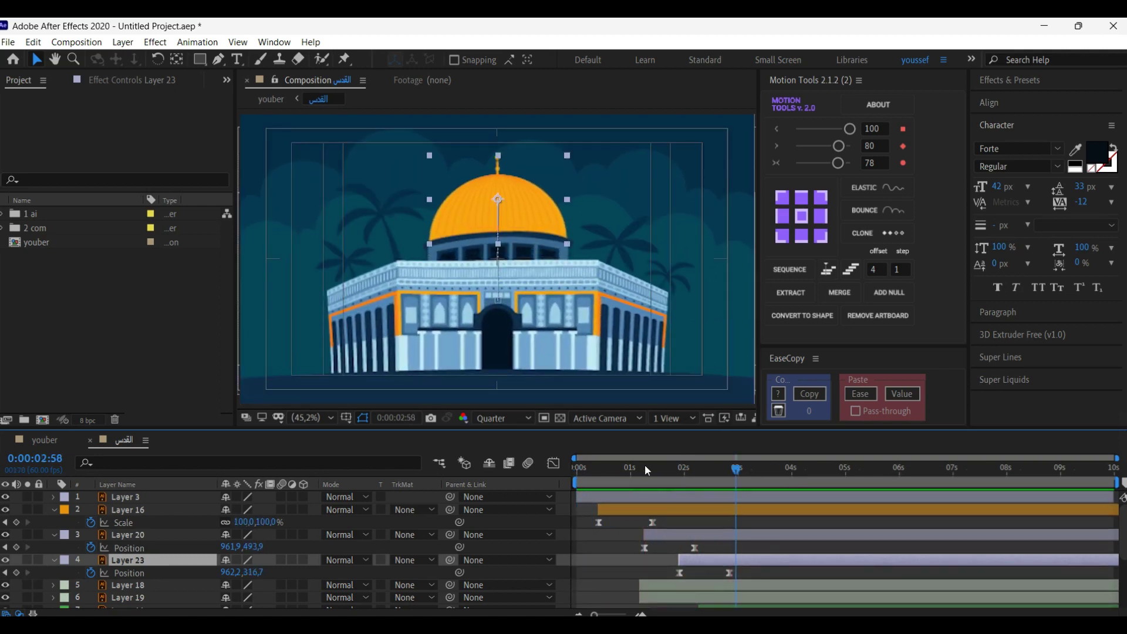
- Shift the golden dome layer earlier to start at about 1.6 seconds and preview the new timing
click(674, 468)
drag(692, 561, 677, 561)
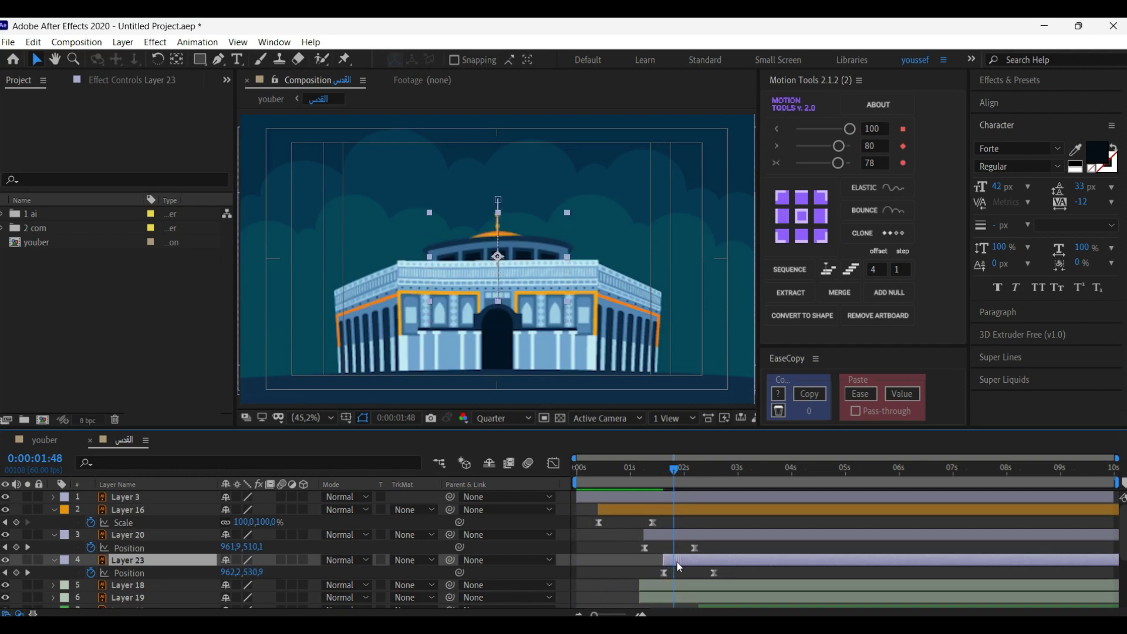
click(616, 471)
key(space)
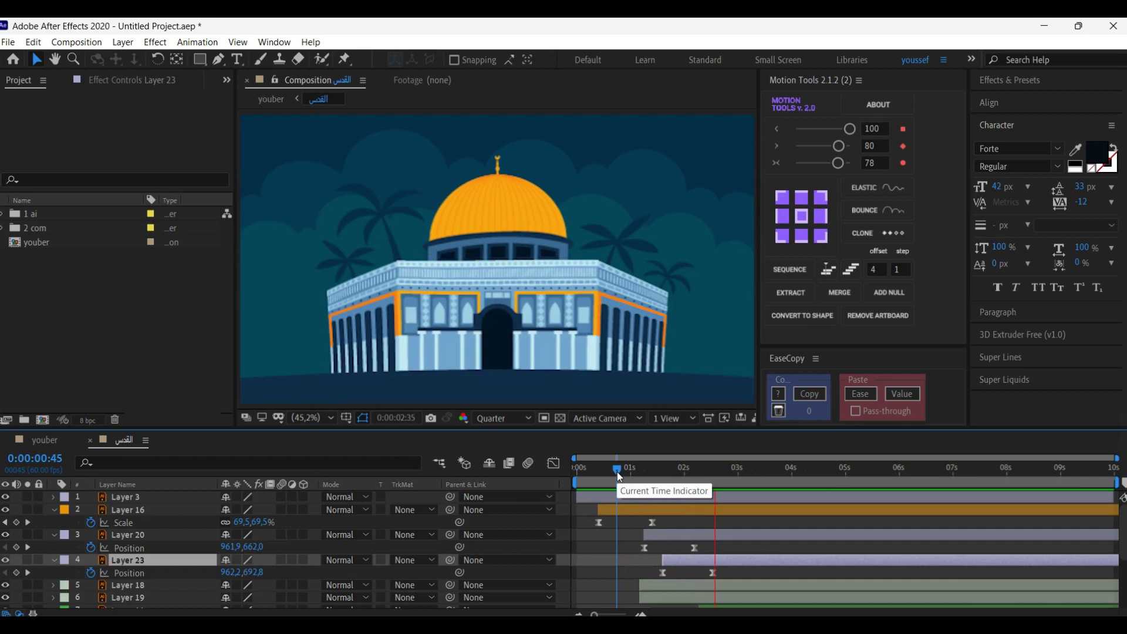
key(space)
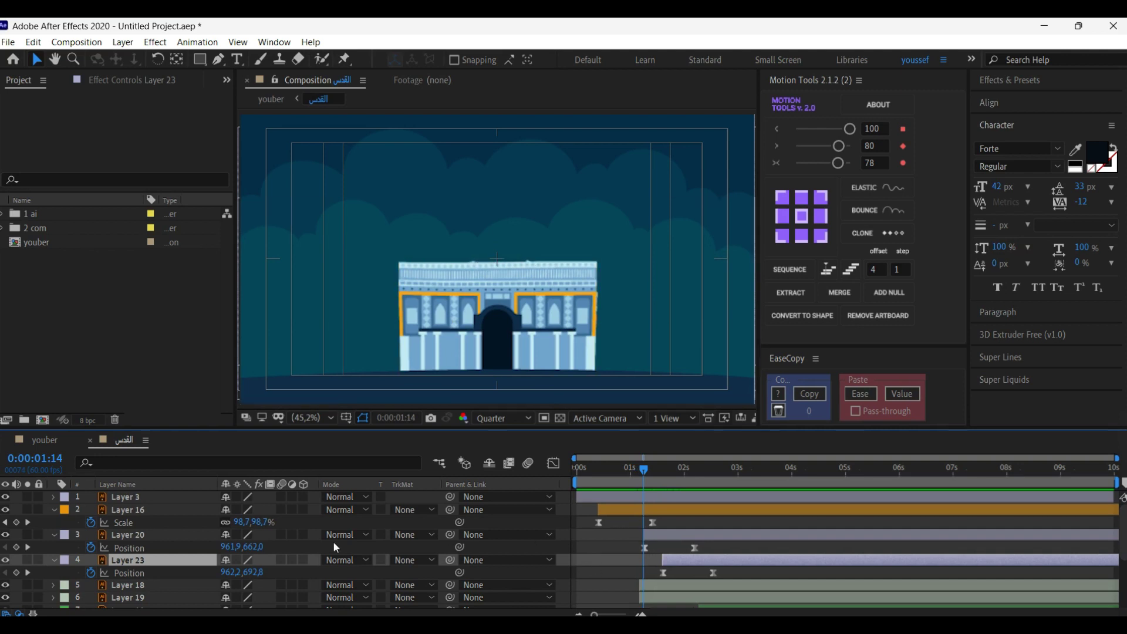
- Keyframe the current Position of the four palm Layers 11 to 14 at 0:00:03:13
drag(608, 478, 716, 470)
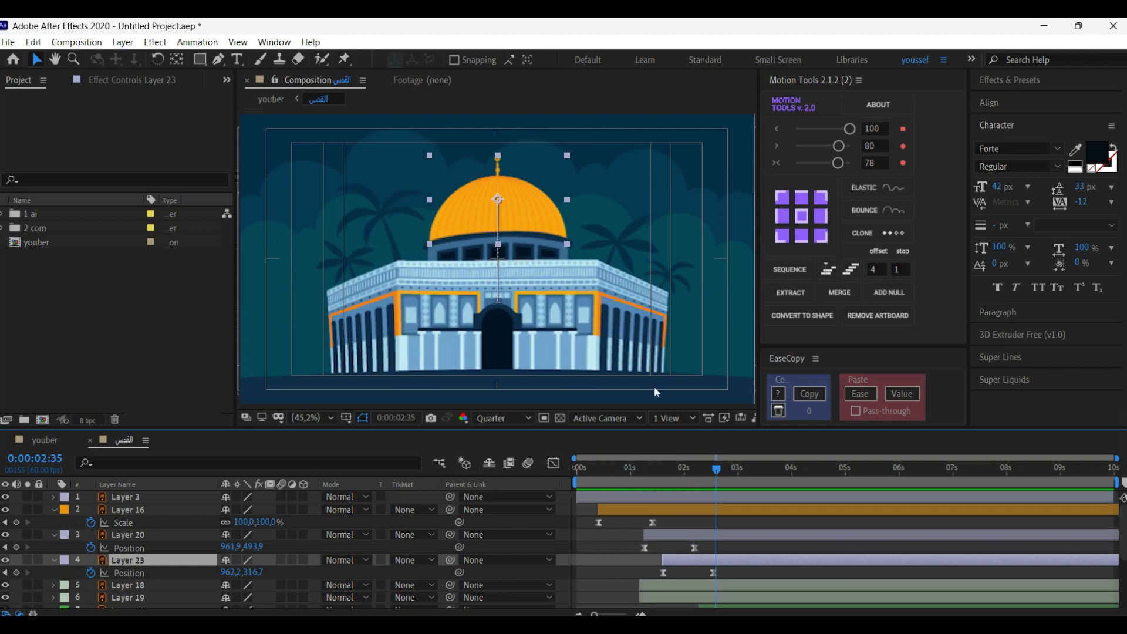
click(679, 277)
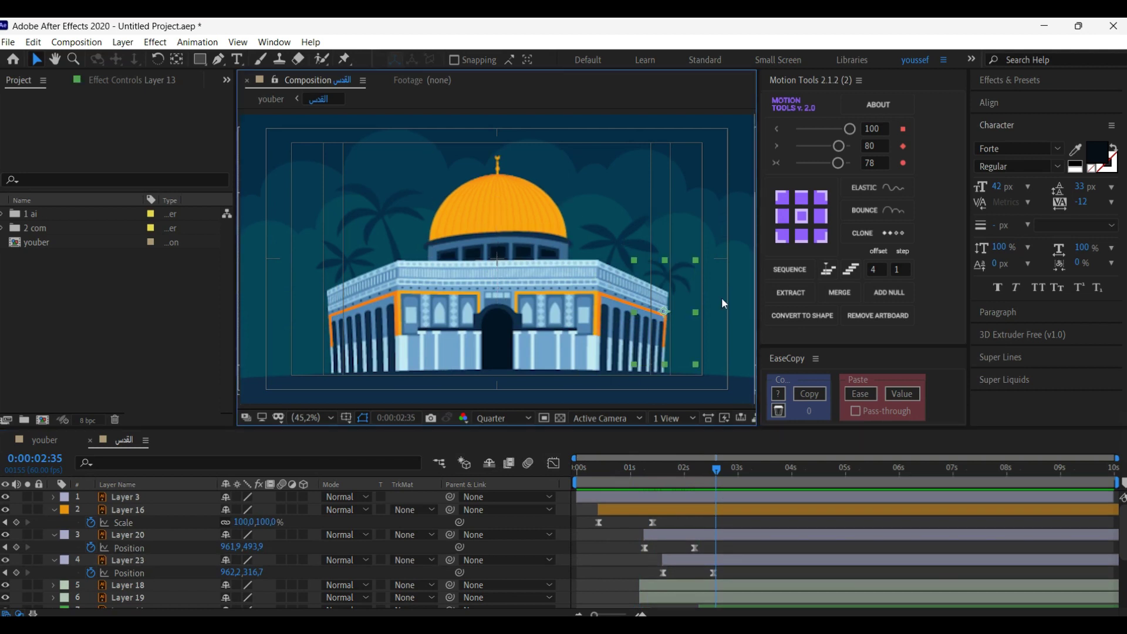
scroll(1122, 533, down, 3)
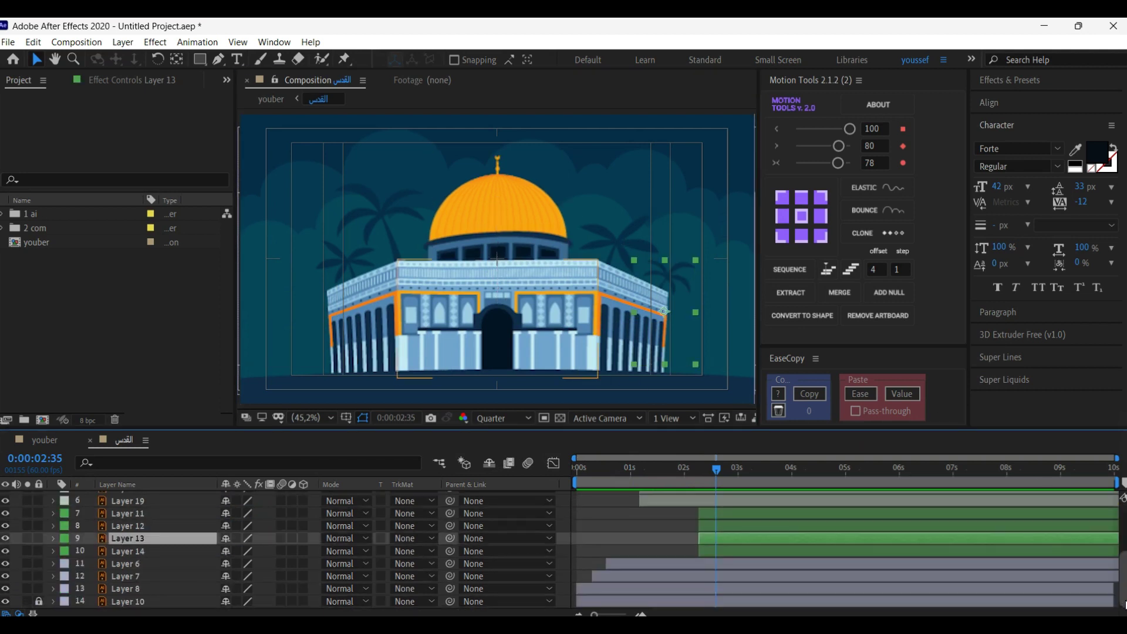
click(714, 549)
shift+click(708, 512)
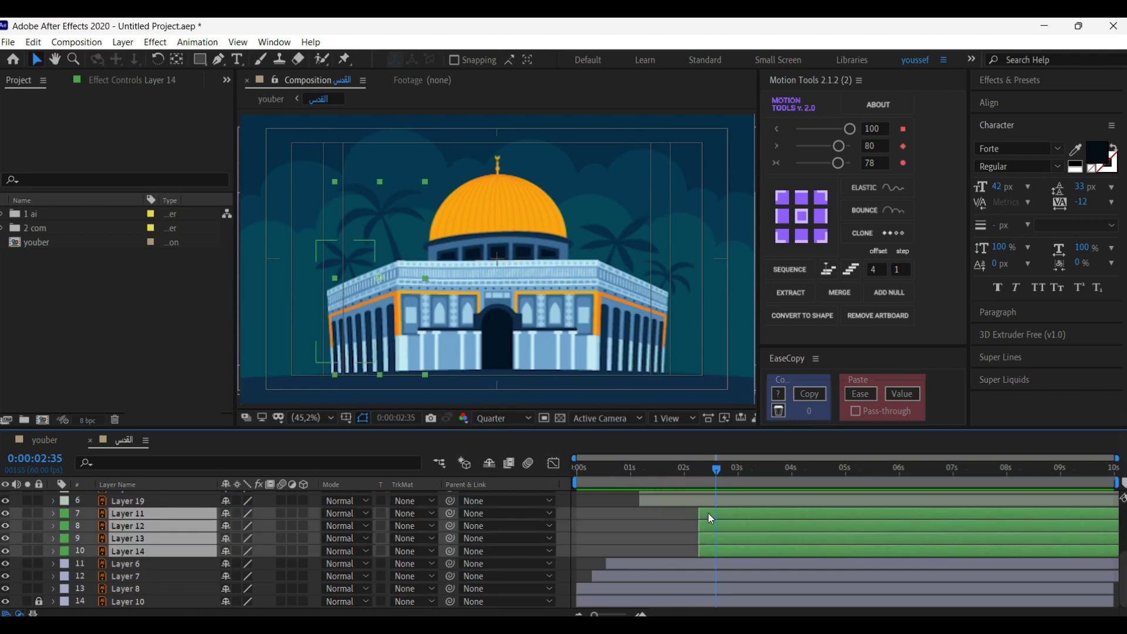
drag(746, 484, 749, 485)
key(alt+shift+p)
- Lower palm Layers 11 to 14 to Y values 1195.4, 1178.0, 1235.2 and 1108.3 at 0:00:02:16 and ease their keyframes
click(706, 478)
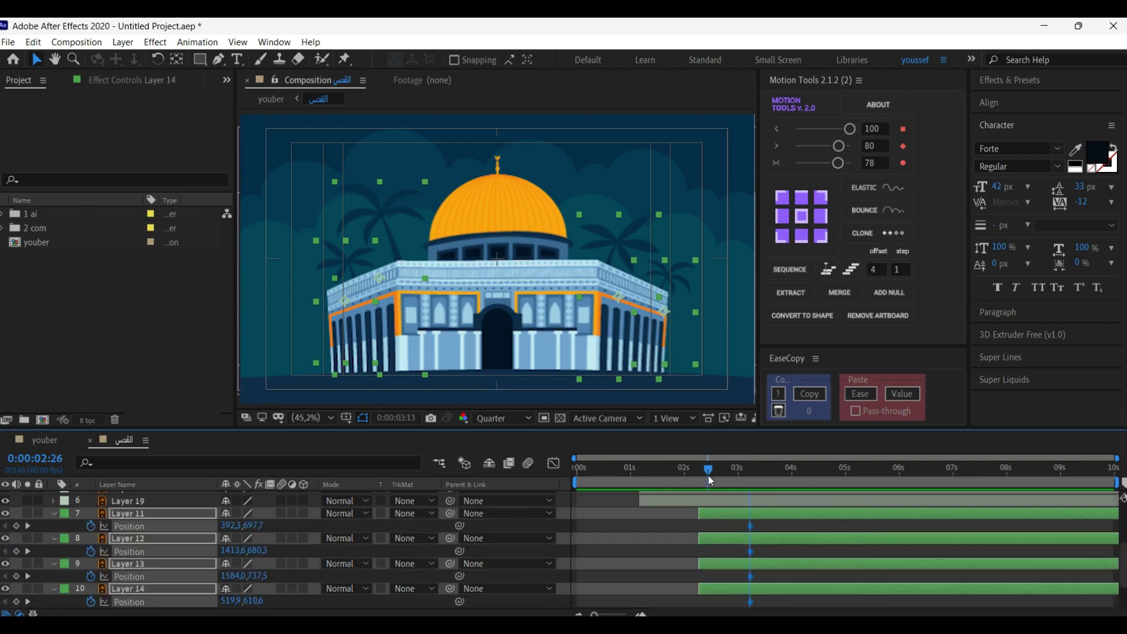
drag(382, 219, 390, 355)
drag(687, 527, 769, 615)
click(841, 148)
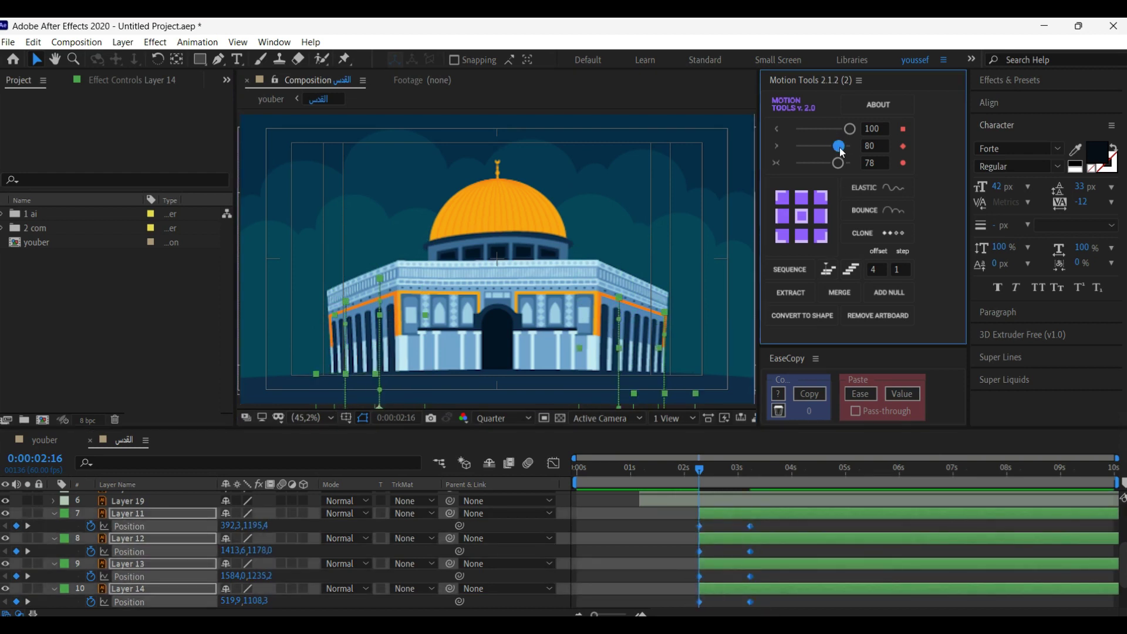
- Stagger the palm Position keyframes with Sequence at offset 4 and step 1, and shift the palm layers to start at 0:00:01:46
drag(653, 473, 682, 489)
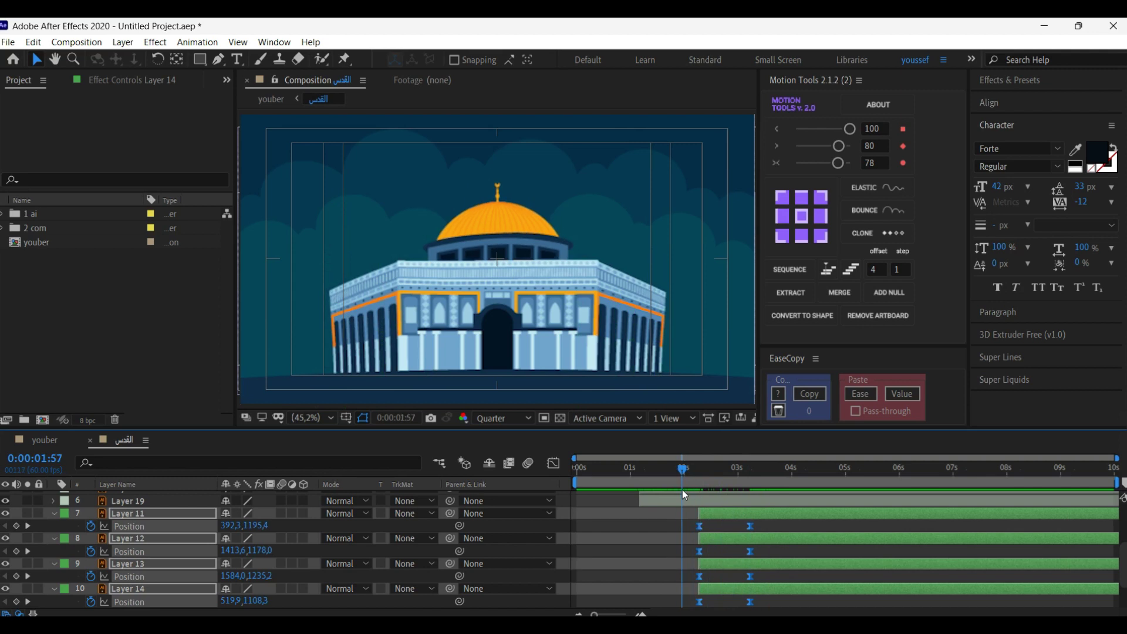
click(801, 270)
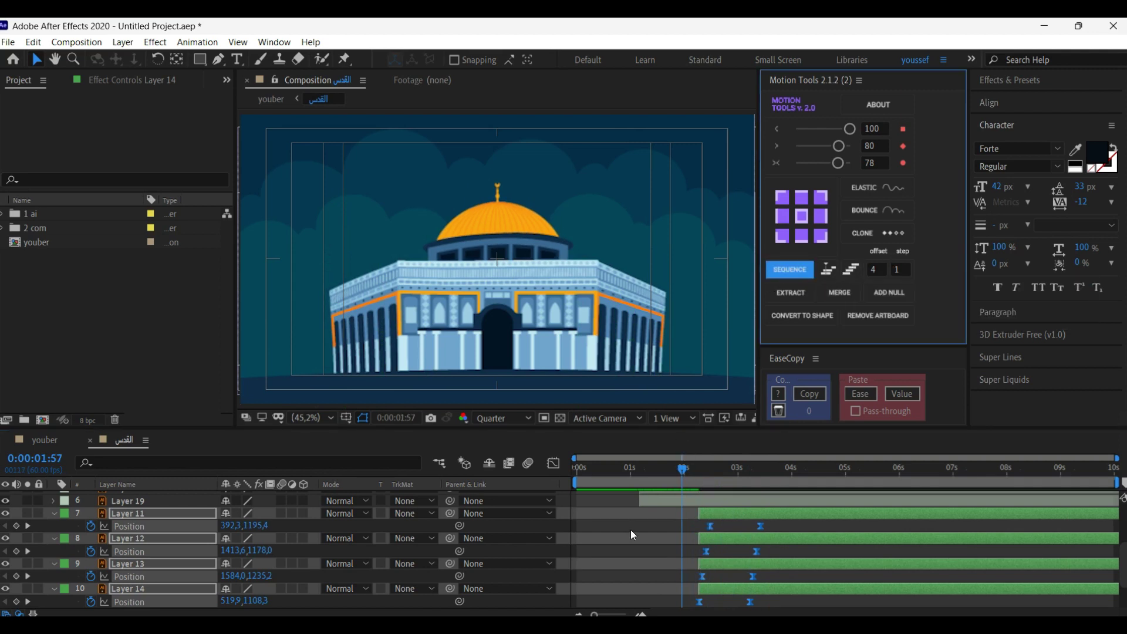
mouse_move(687, 468)
mouse_down()
mouse_move(769, 477)
mouse_move(672, 480)
mouse_up()
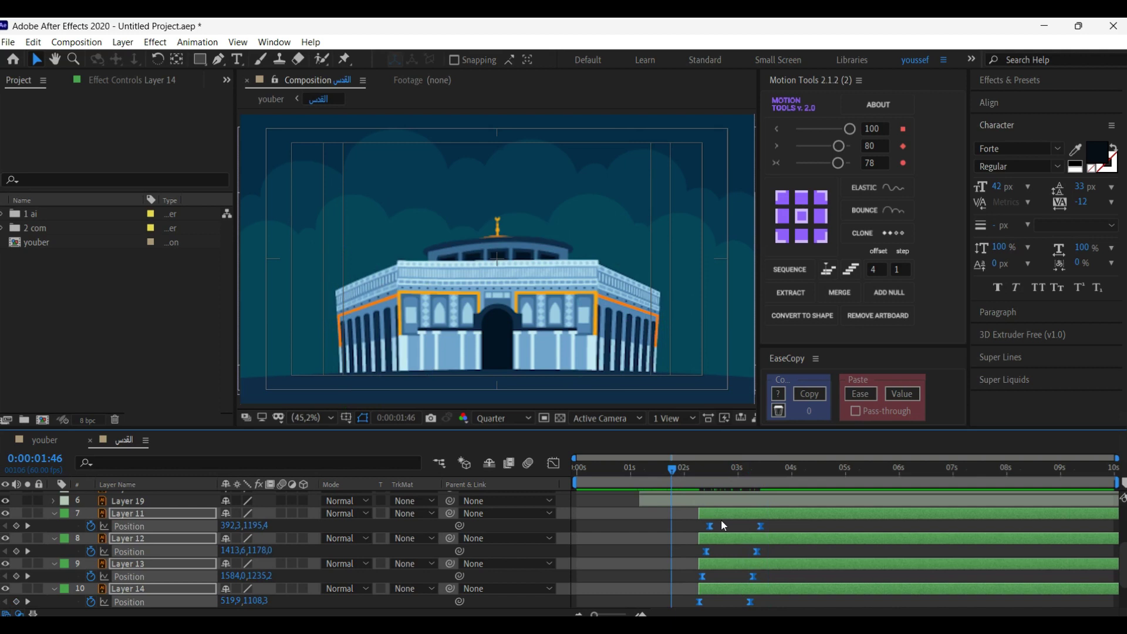
drag(719, 513, 702, 514)
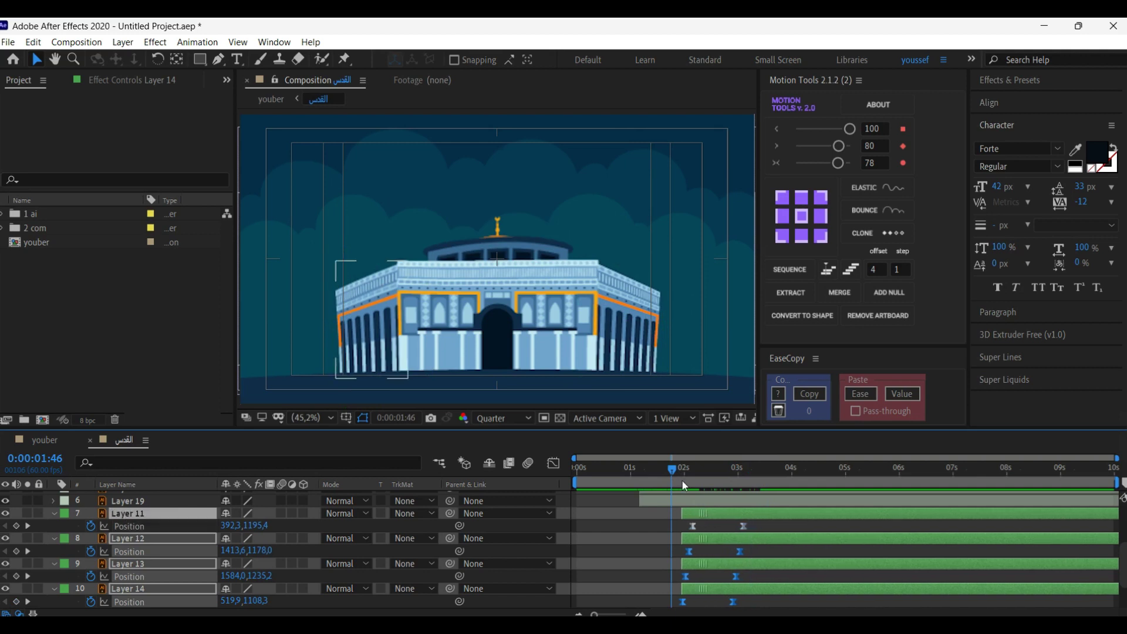
drag(674, 470, 672, 511)
- Preview the staggered palm animation together with the building, replaying it from the start
click(614, 473)
key(space)
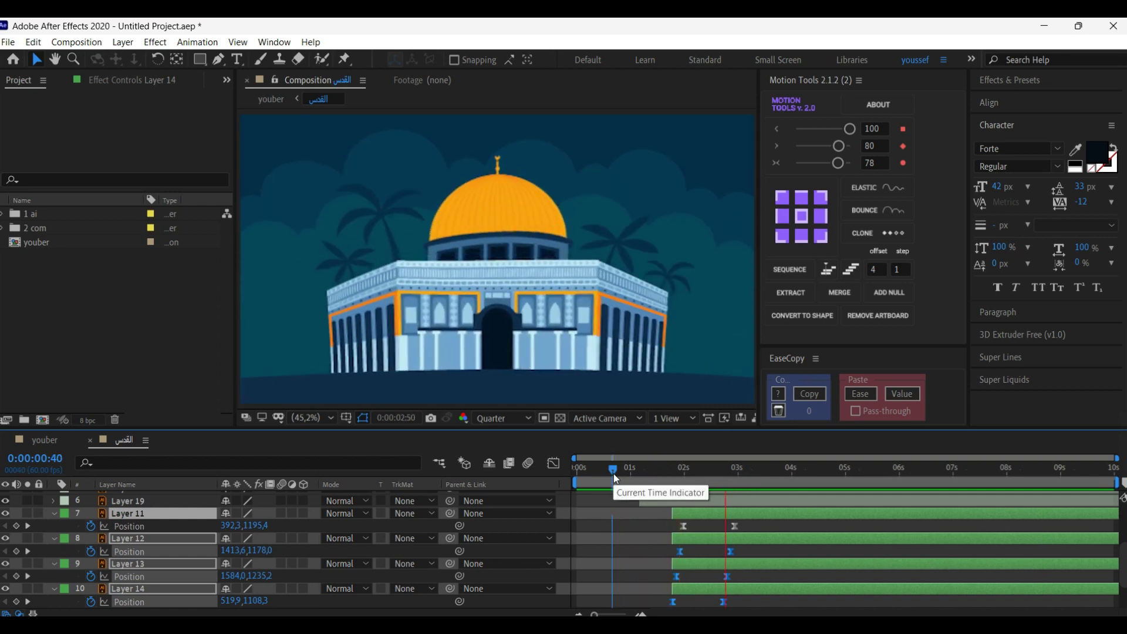
key(space)
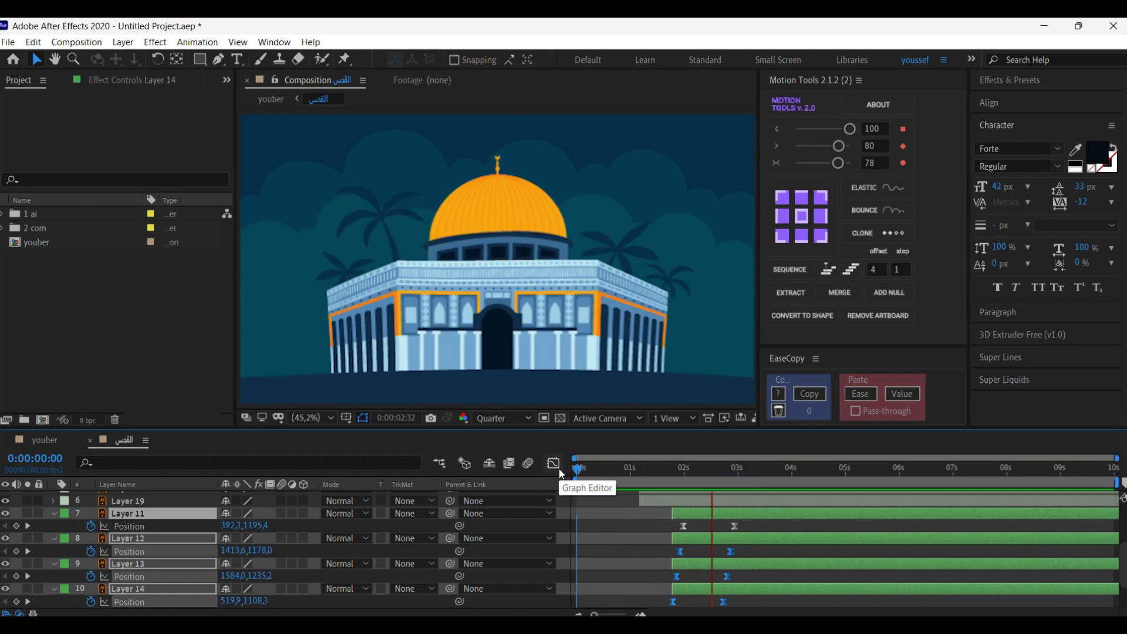
- Pre-compose the building's side wing Layers 18 and 19 together as Pre-comp 1
click(638, 469)
drag(646, 469, 651, 469)
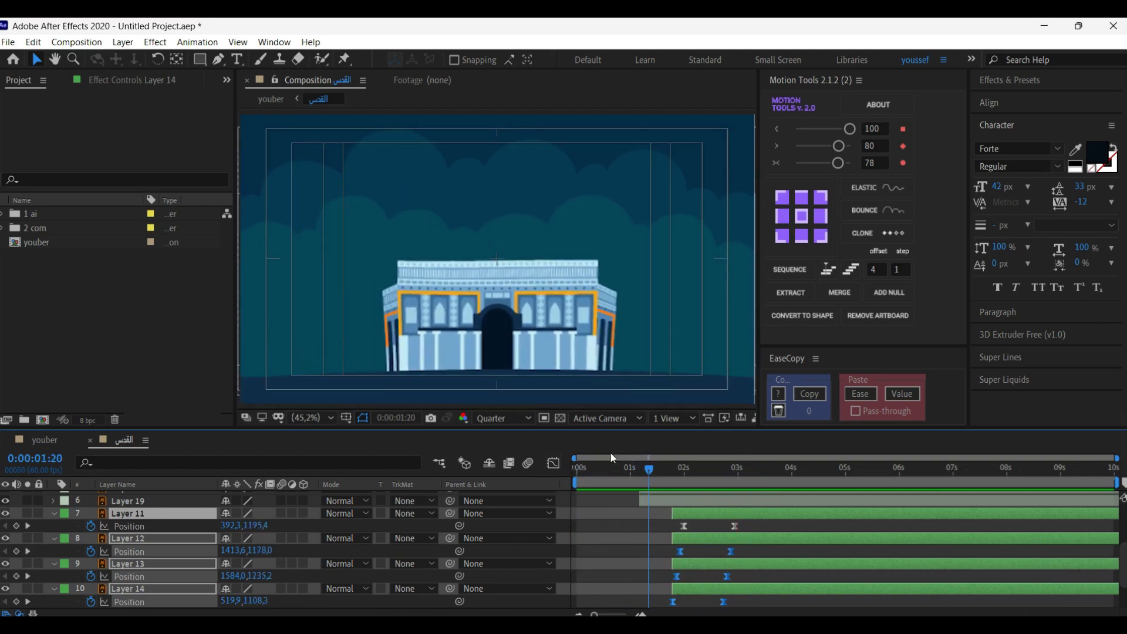
click(389, 304)
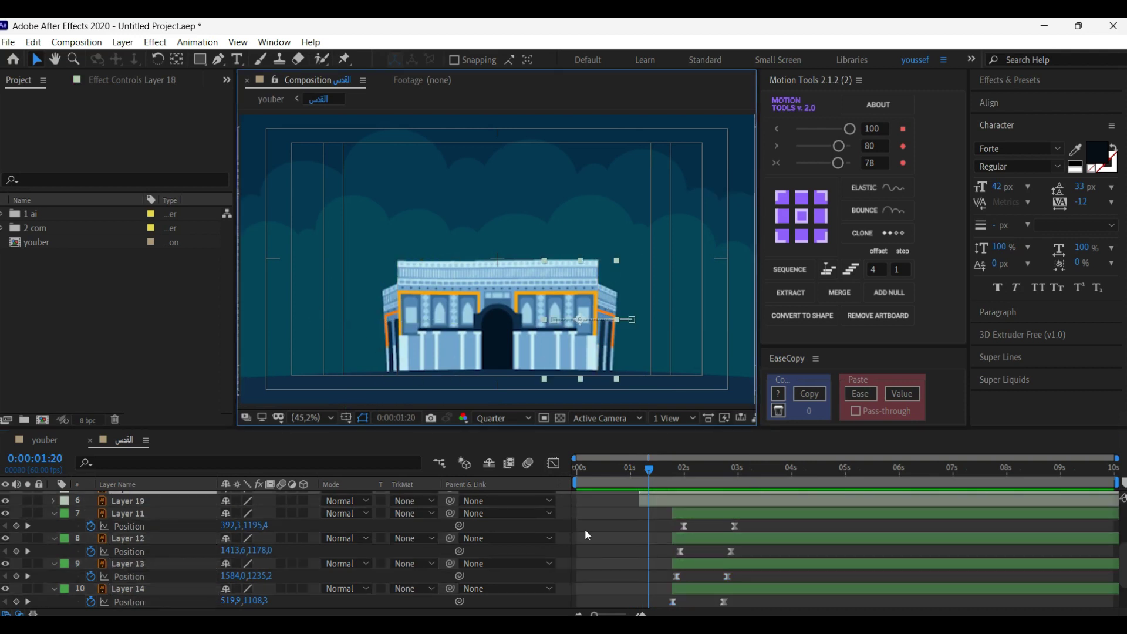
key(p)
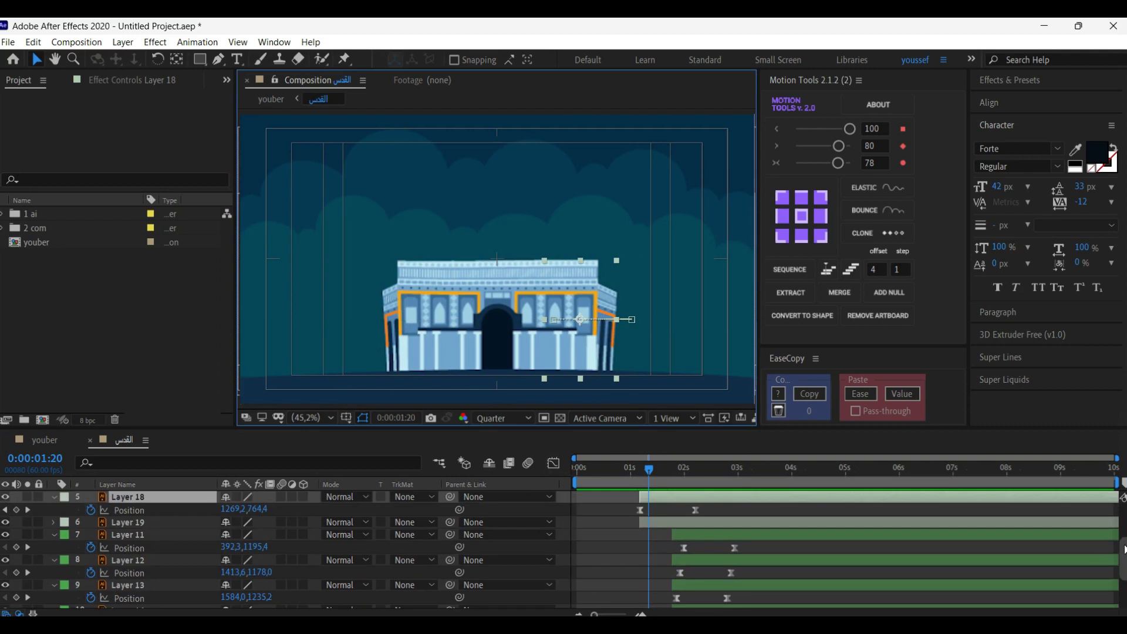
shift+click(389, 301)
key(ctrl+shift+c)
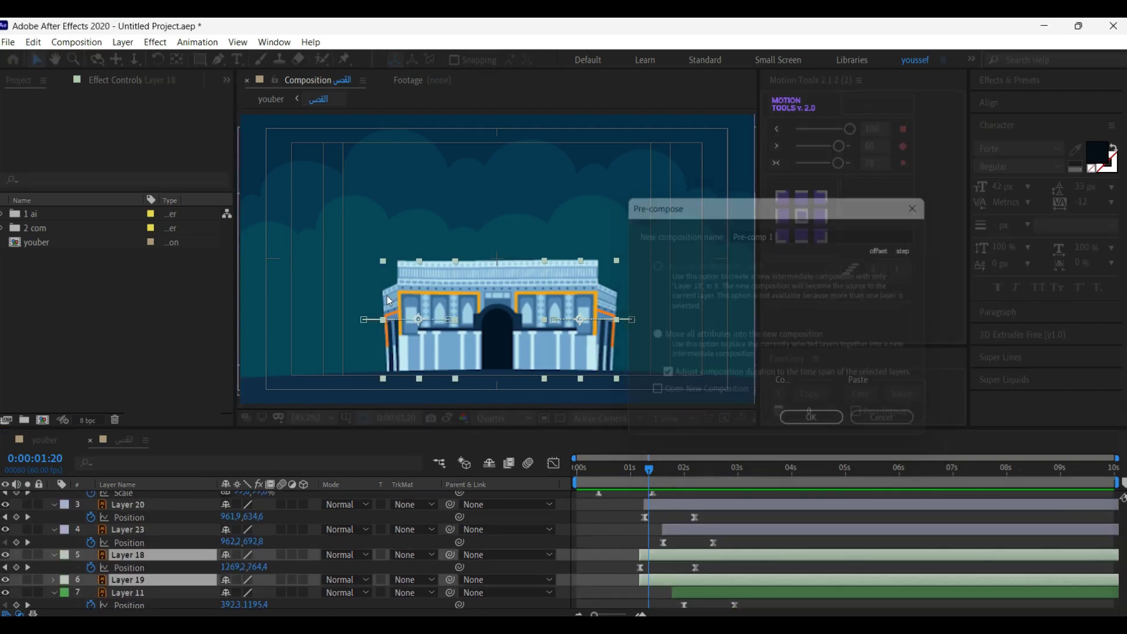
key(Return)
- Draw a white rectangle over the building's front facade at 0:00:02:16 and place its shape layer directly above Pre-comp 1
click(691, 481)
drag(691, 481, 697, 481)
key(q)
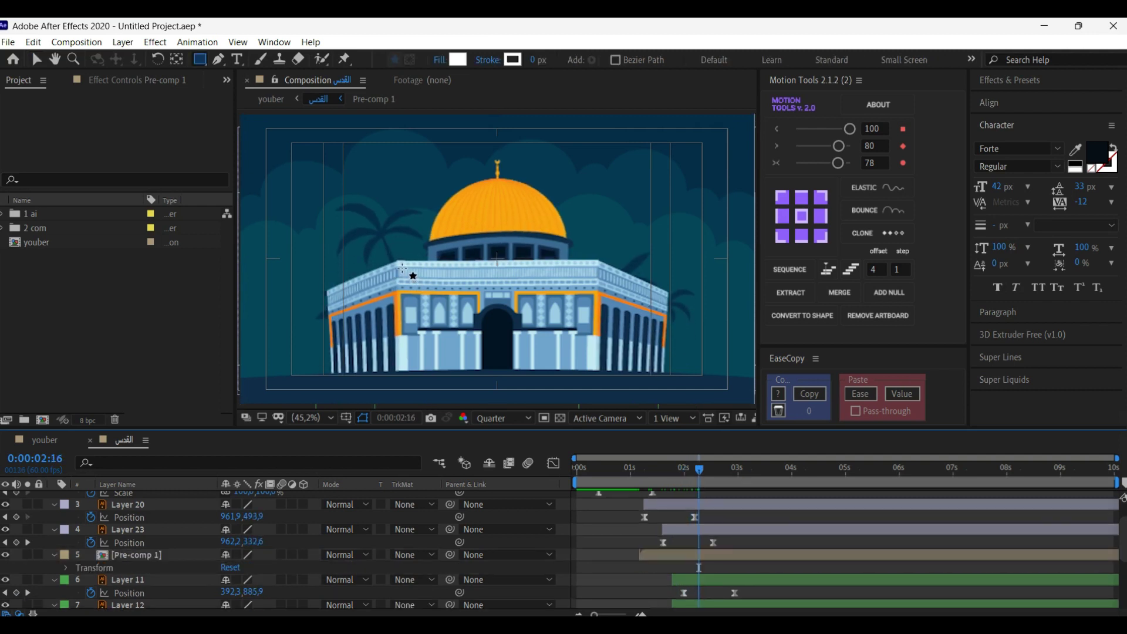
drag(402, 267, 604, 378)
scroll(184, 491, up, 2)
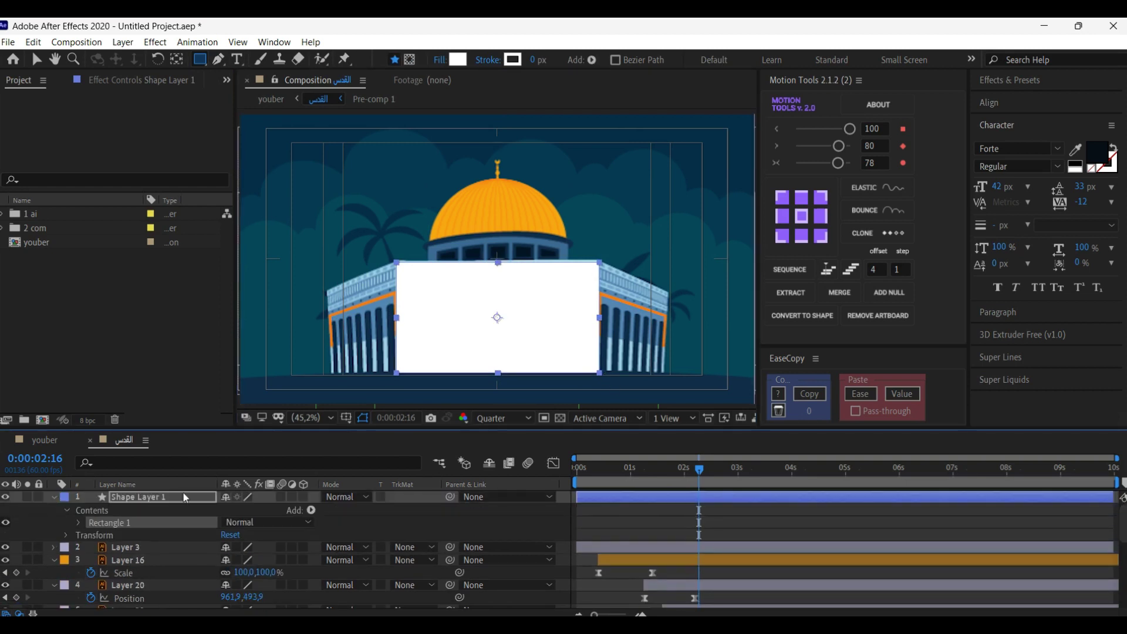
drag(168, 497, 176, 519)
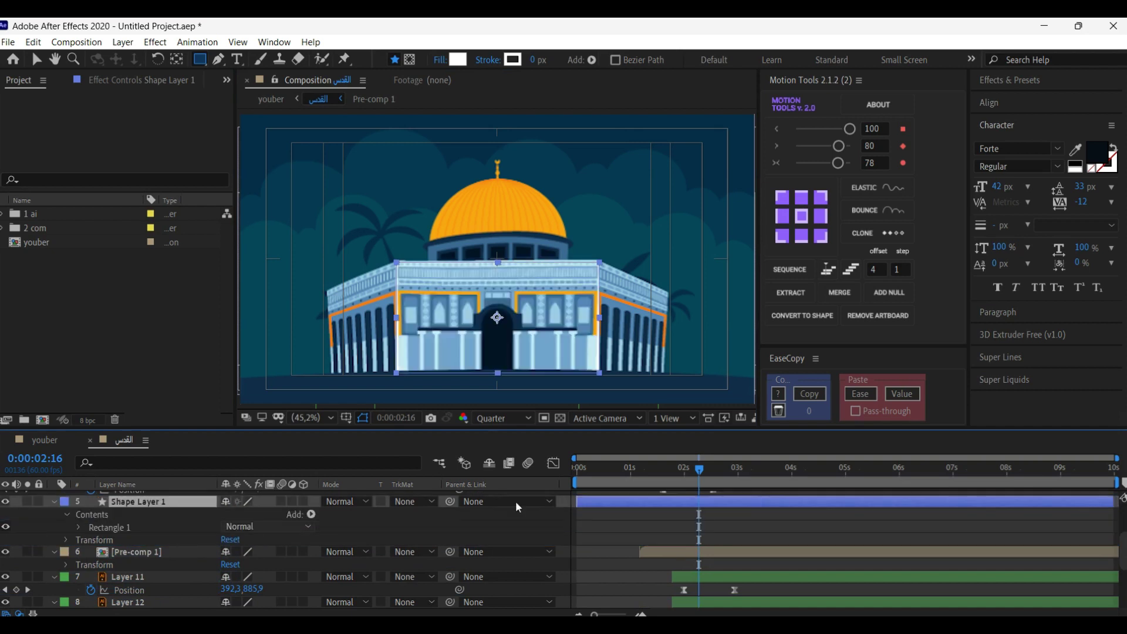
- Start Shape Layer 1 together with Pre-comp 1, and set Pre-comp 1's track matte to Alpha Inverted Matte "Shape Layer 1"
click(661, 552)
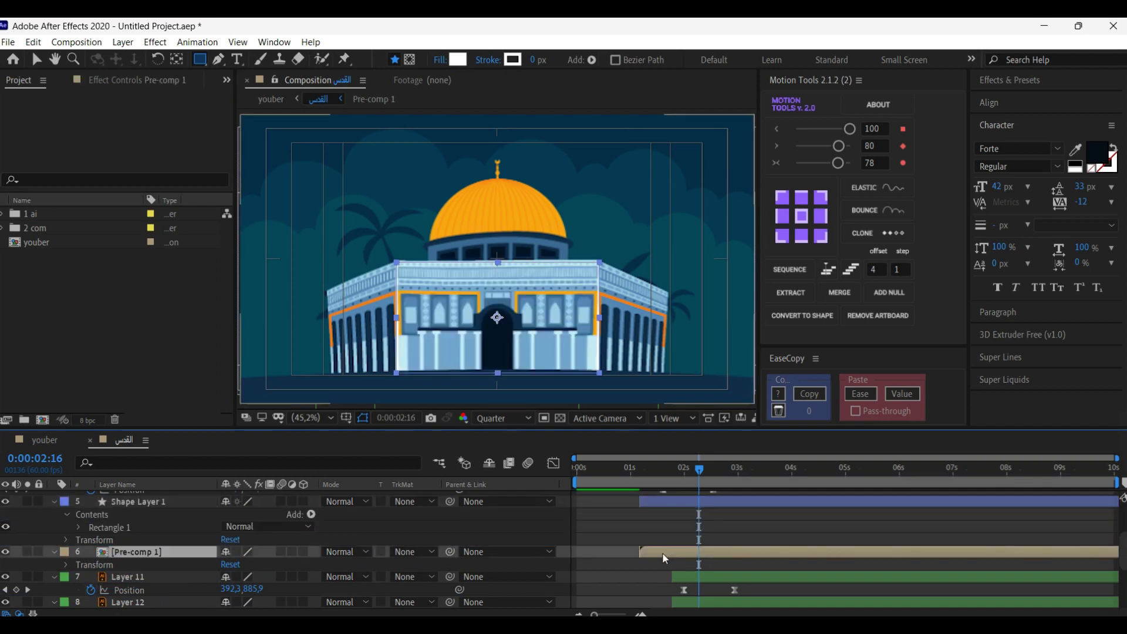
click(421, 548)
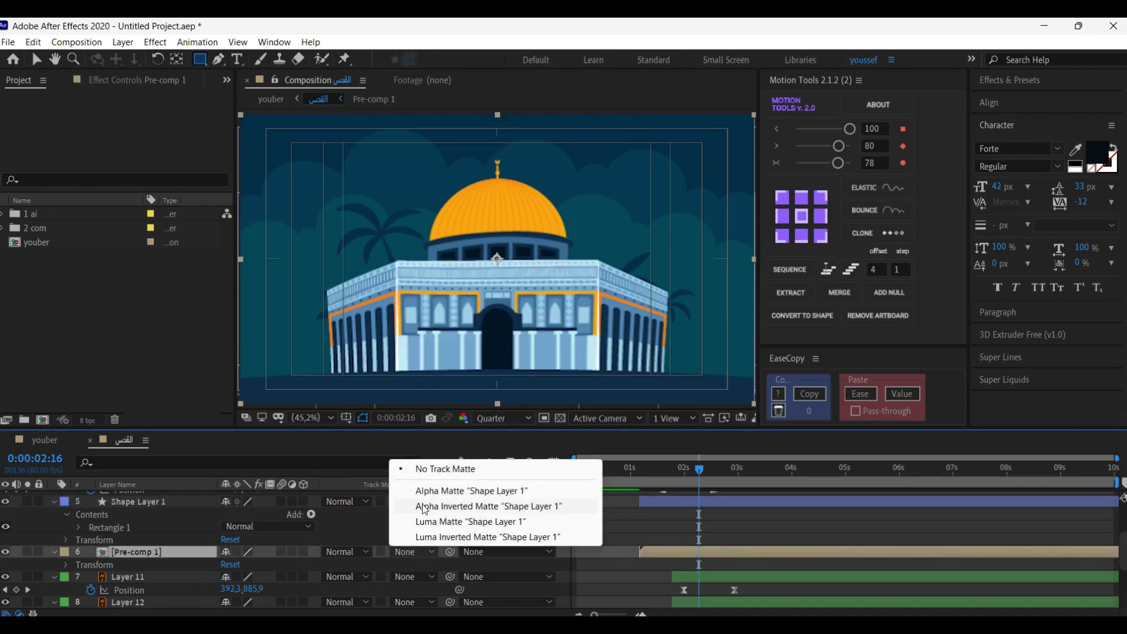
click(430, 508)
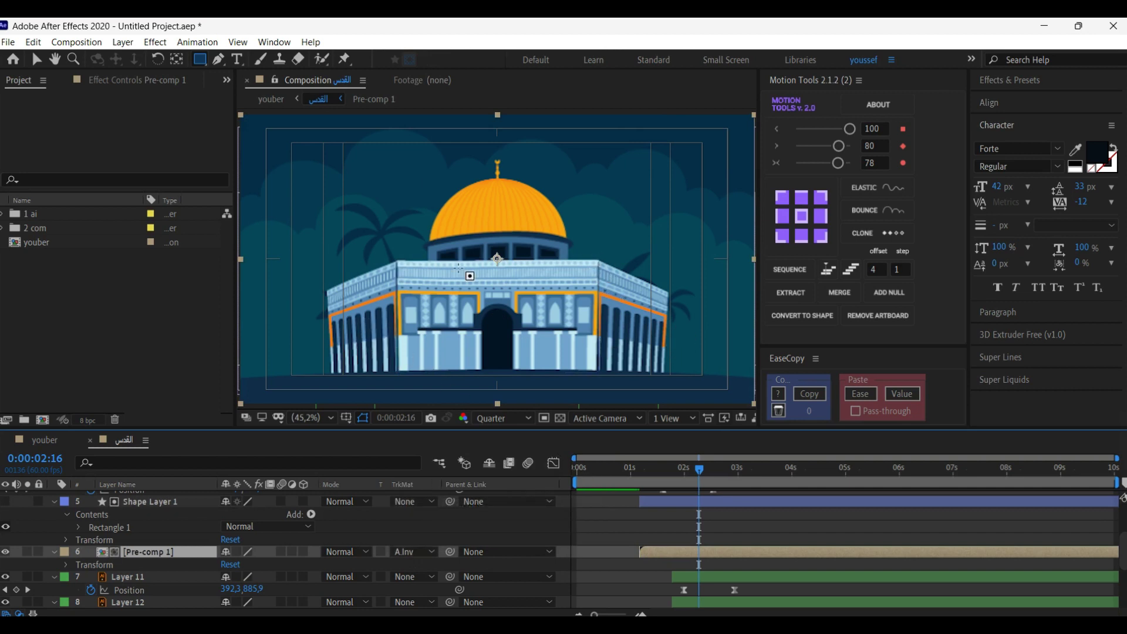
key(space)
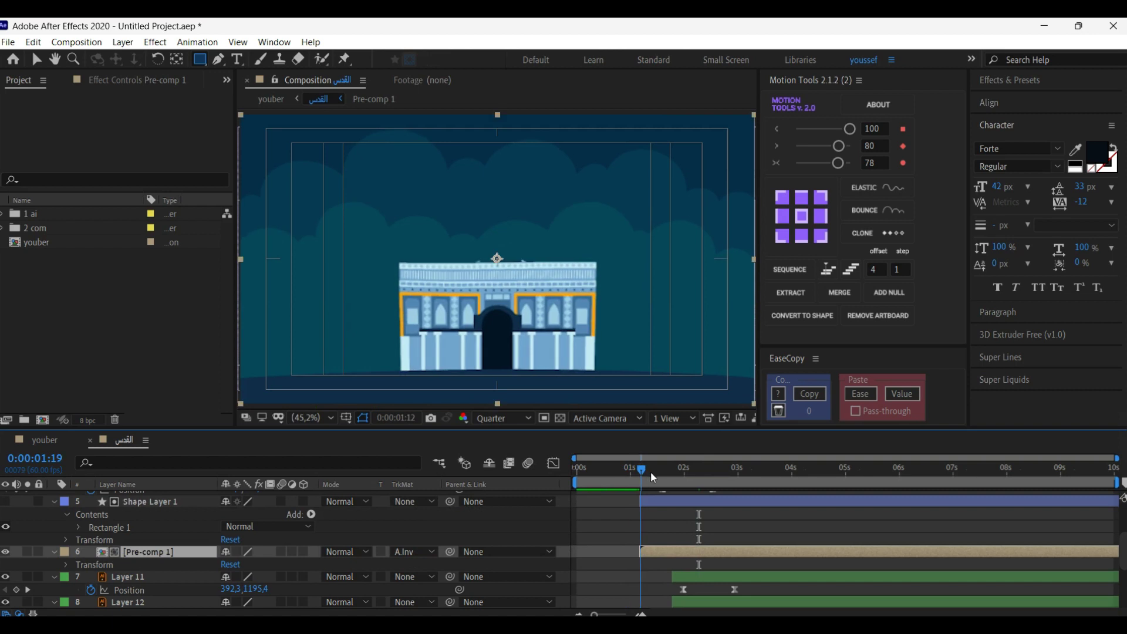
key(space)
- Narrow the matte rectangle slightly within the front facade and start Shape Layer 1 earlier than Pre-comp 1, previewing the wing reveal
key(v)
key(ctrl+Up)
drag(628, 463, 549, 474)
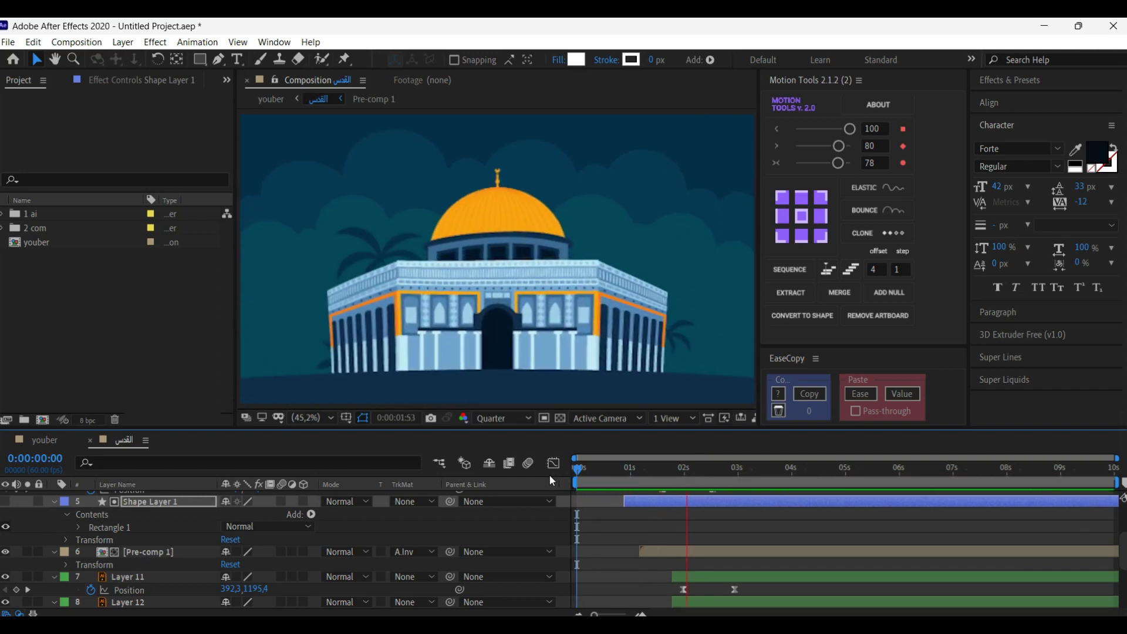
- Pre-compose all layers above the locked Layer 10 together as Pre-comp 2
key(u)
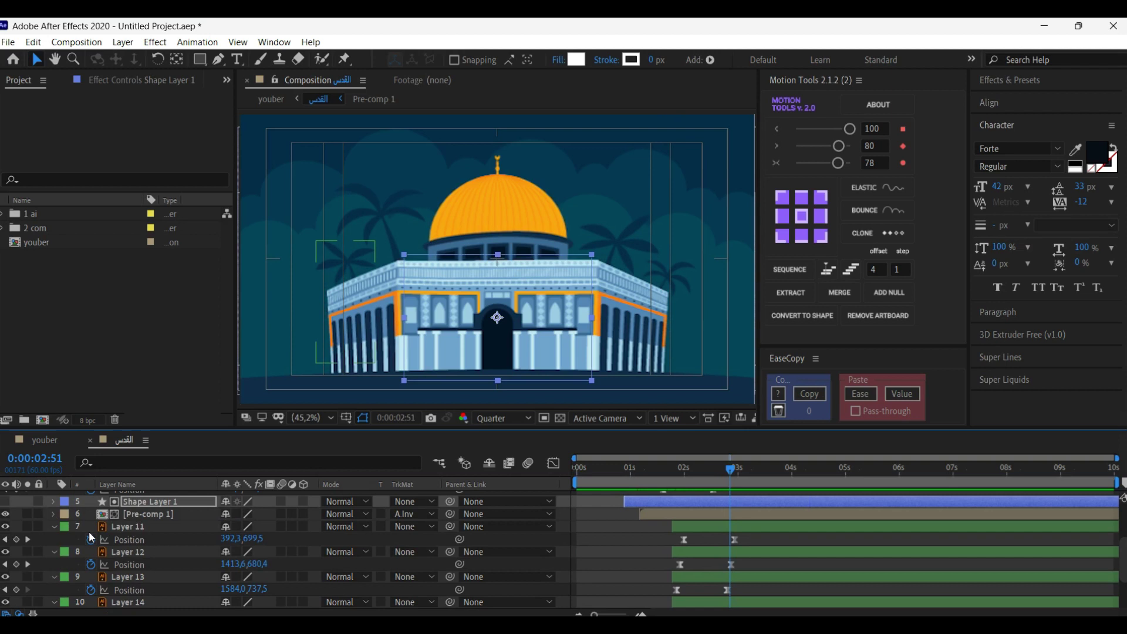
key(ctrl+a)
key(ctrl+shift+c)
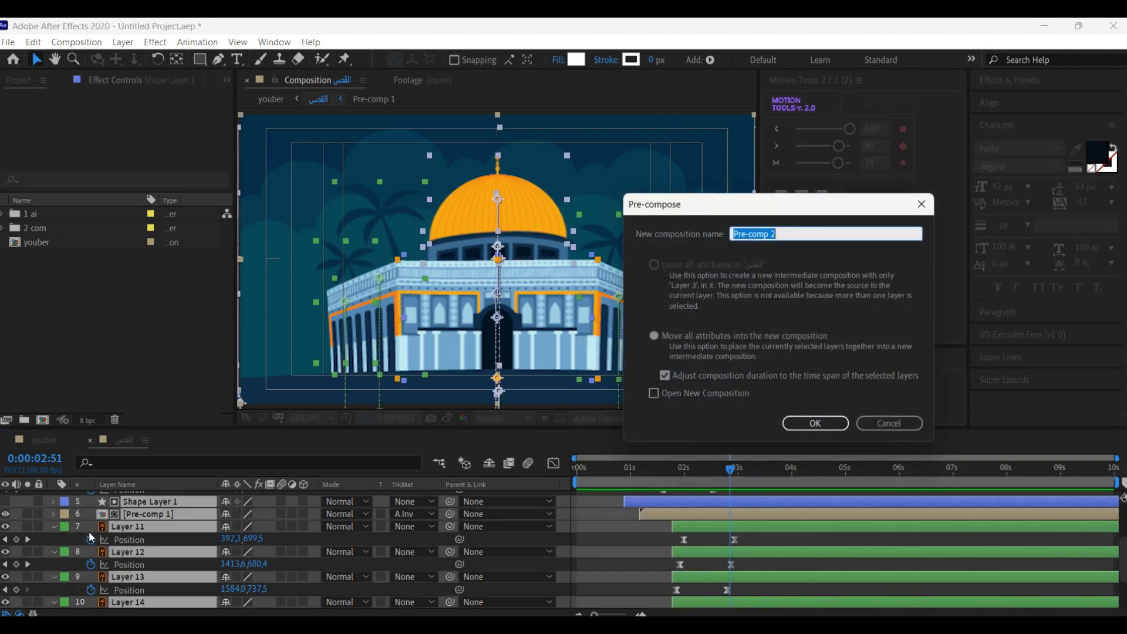
key(Return)
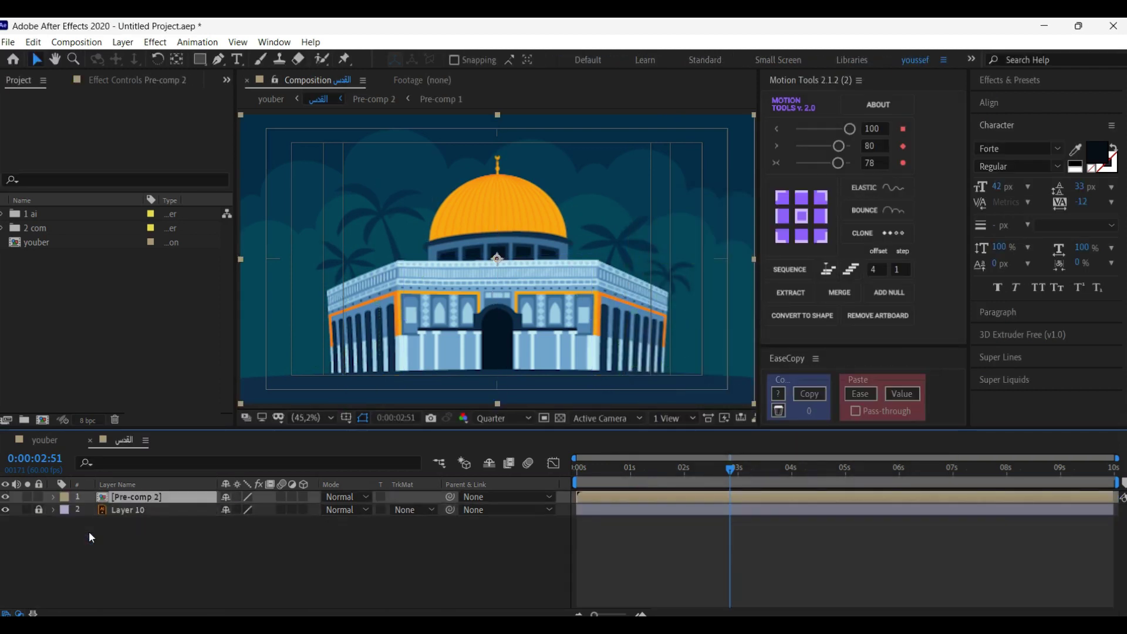
click(622, 565)
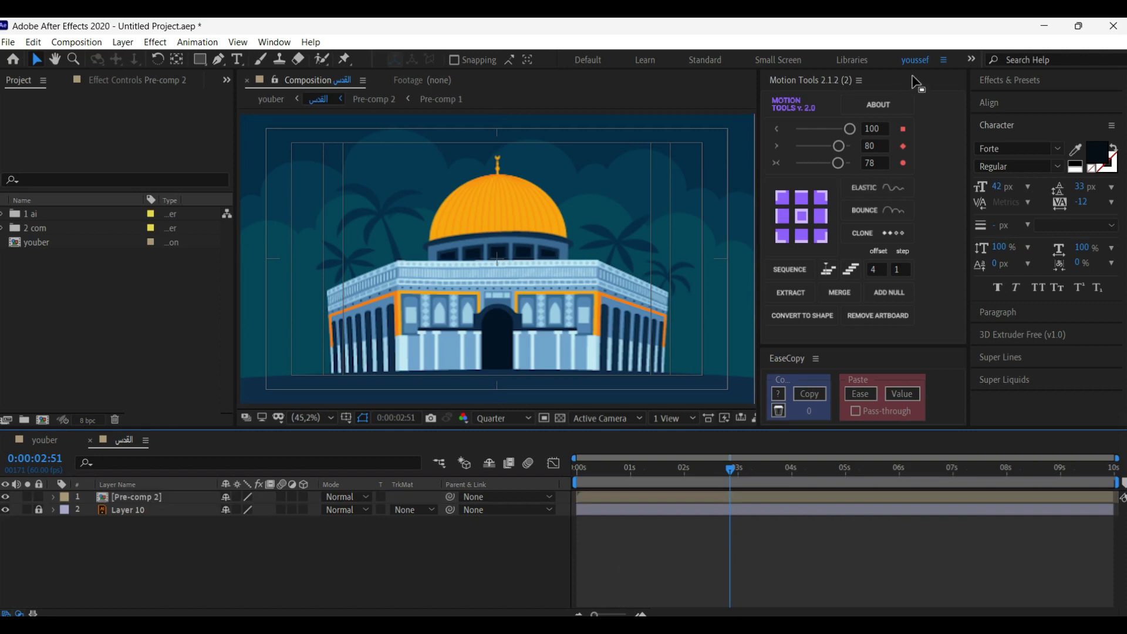
- Switch to the custom workspace containing the RTFX generator
click(942, 61)
click(810, 64)
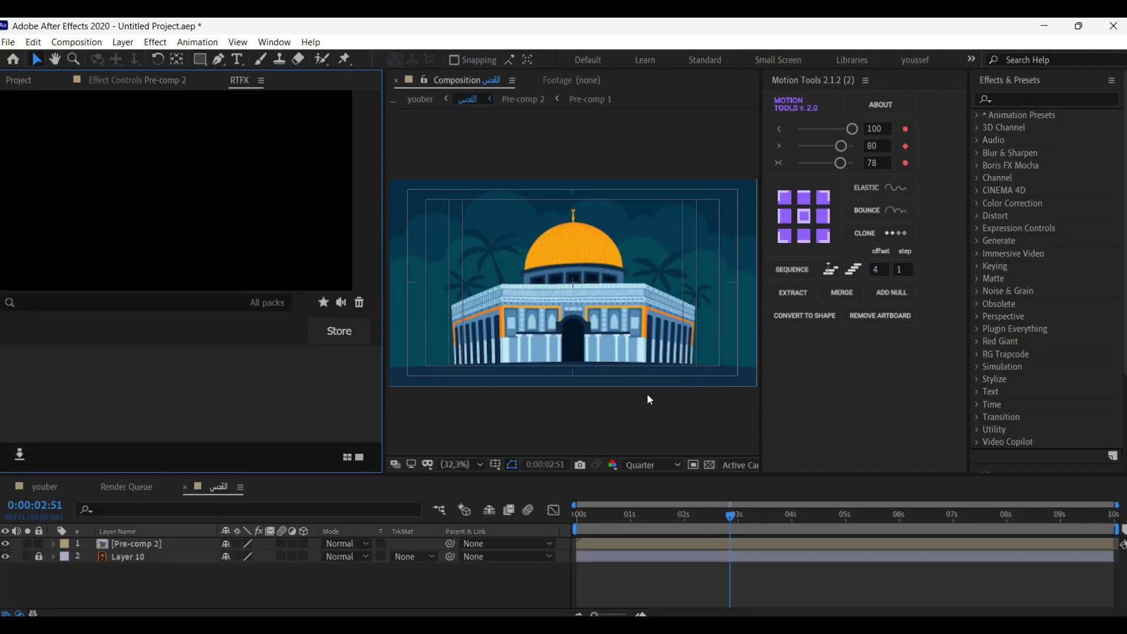
click(646, 393)
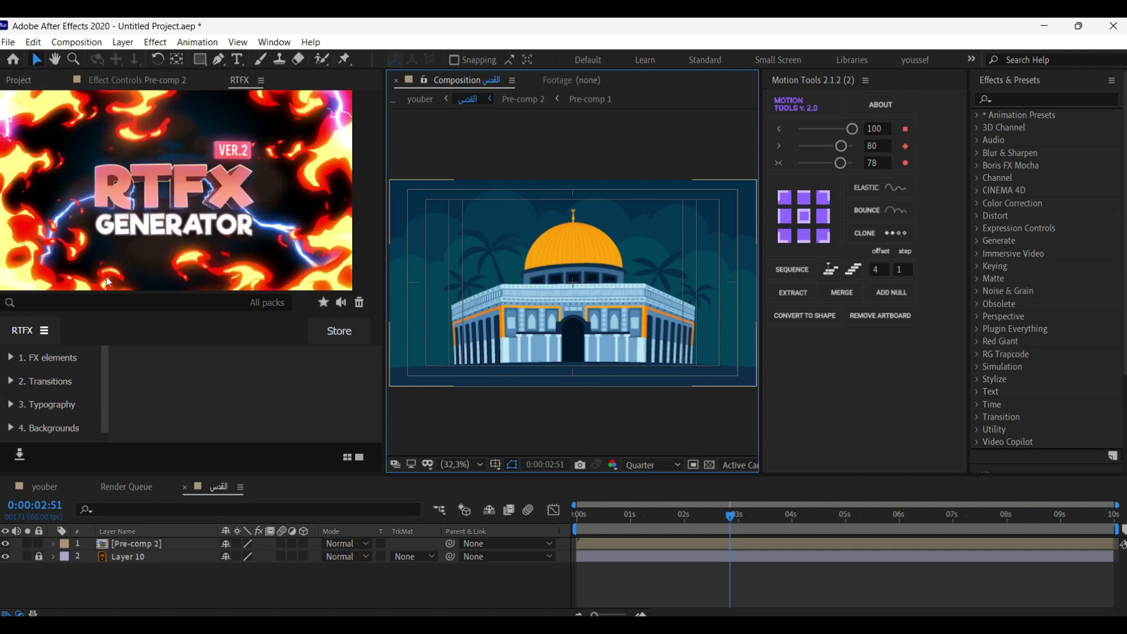
click(972, 60)
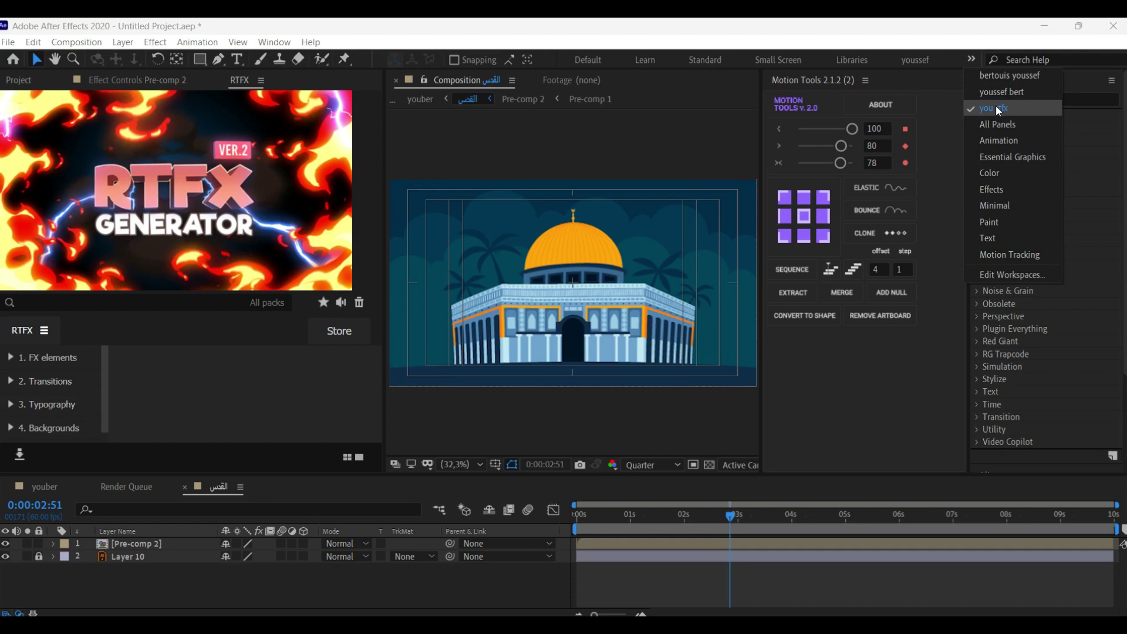
click(849, 392)
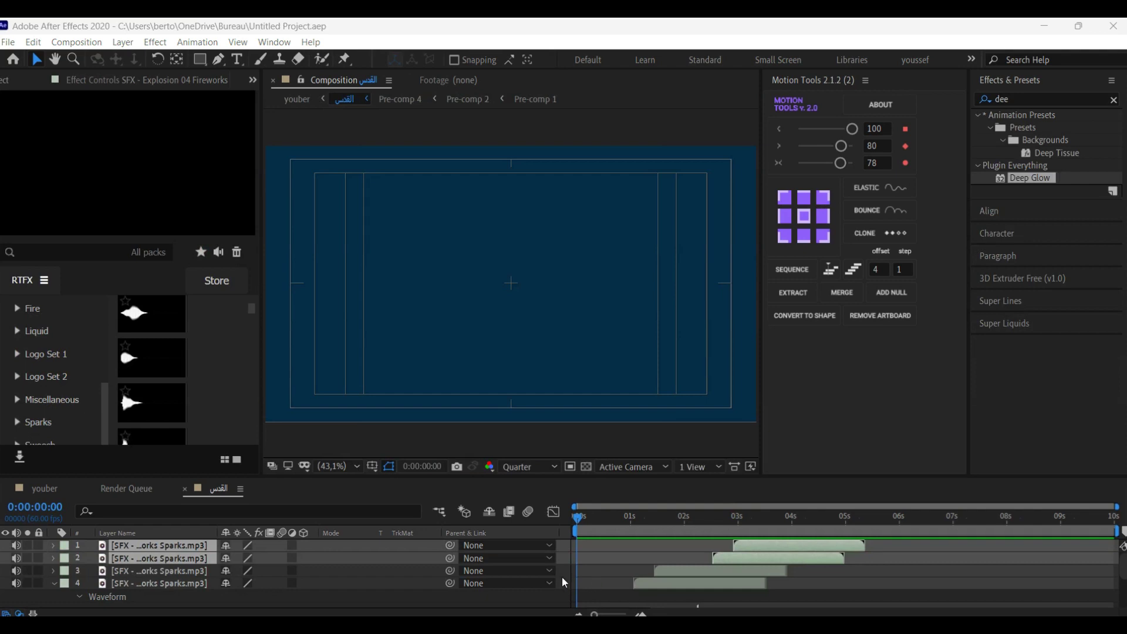
- Preview the scene with its fireworks and sound effects, and shorten the composition to end at 0:00:06:59
click(594, 567)
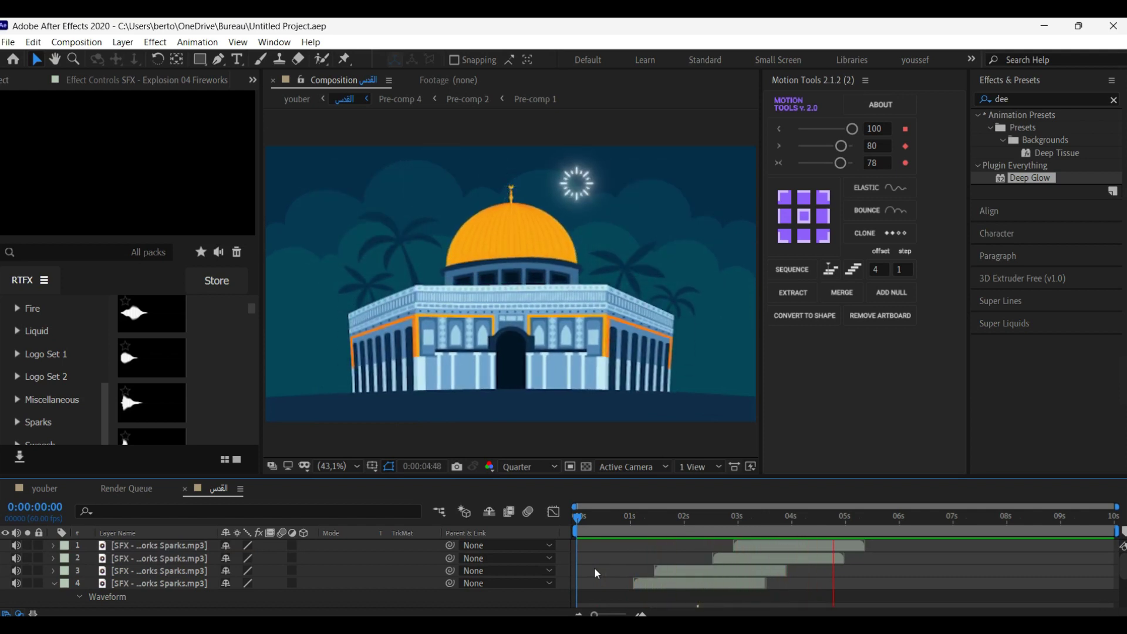
key(space)
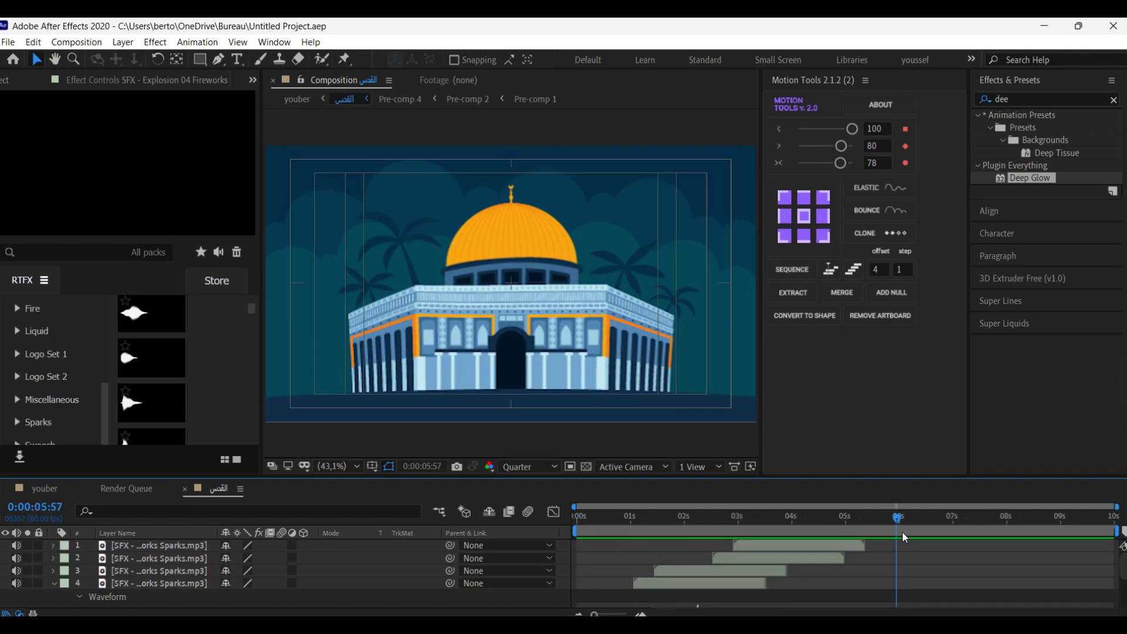
drag(896, 522, 953, 526)
key(equal)
key(ctrl+a)
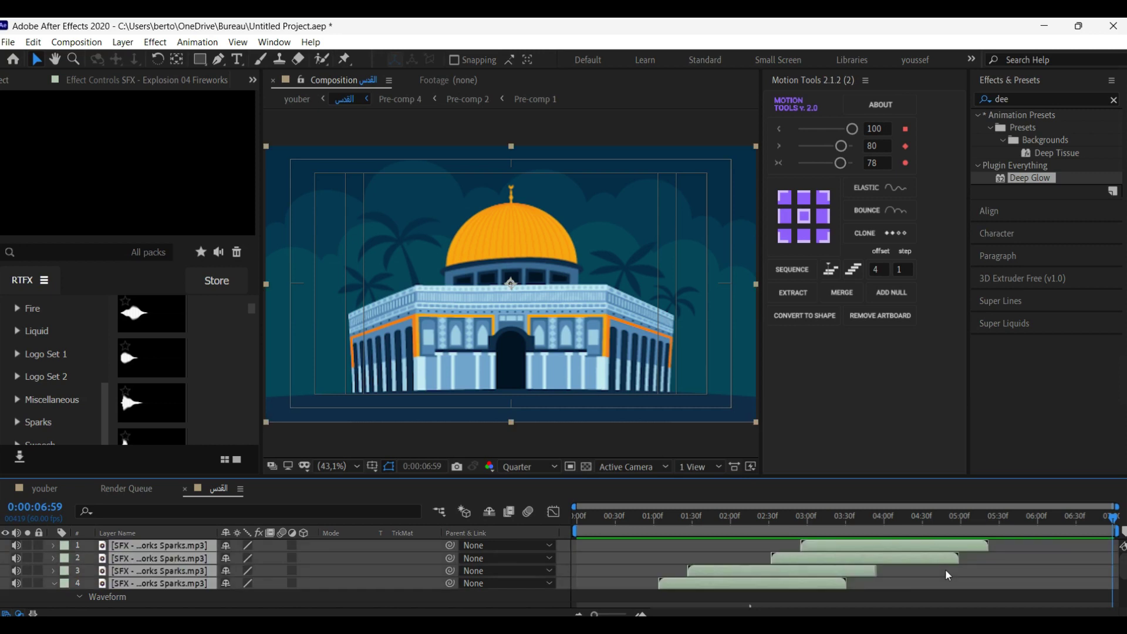
- Queue the القدس composition for rendering and open the destination settings for its output movie
key(ctrl+m)
click(353, 589)
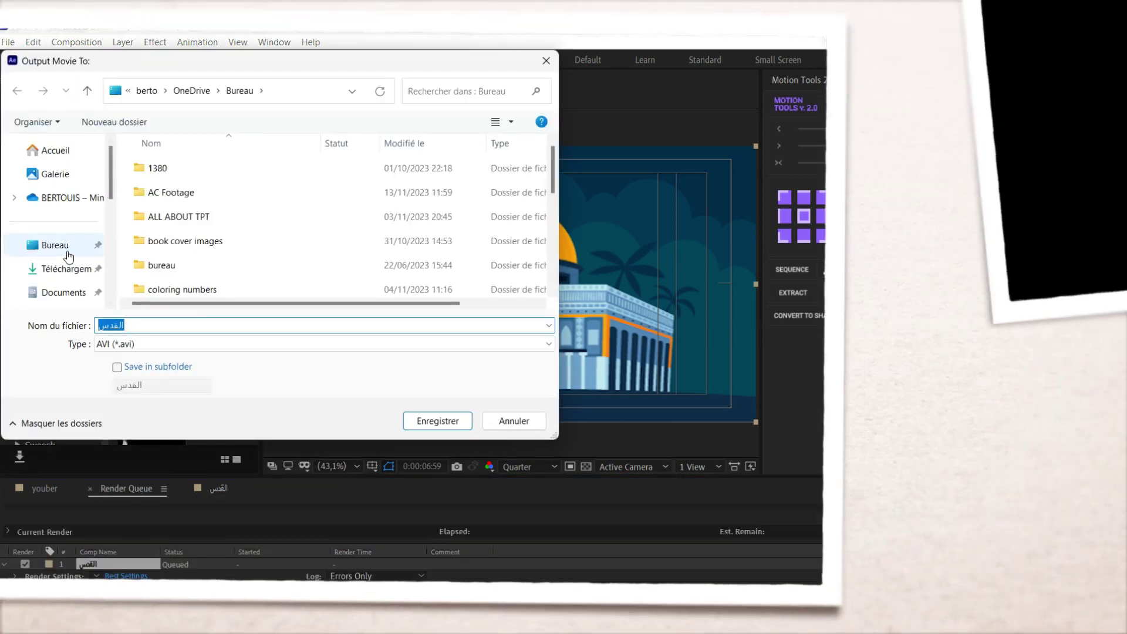